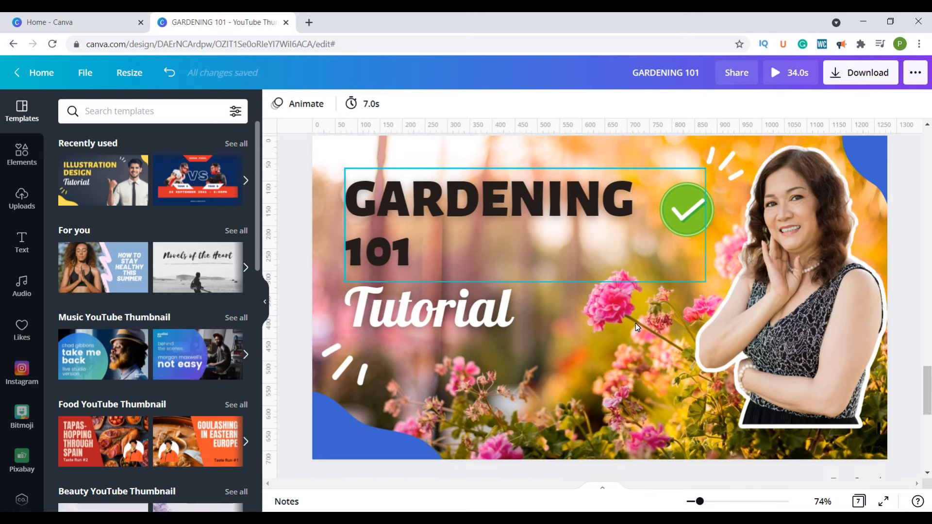
left_click_drag(779, 249, 773, 362)
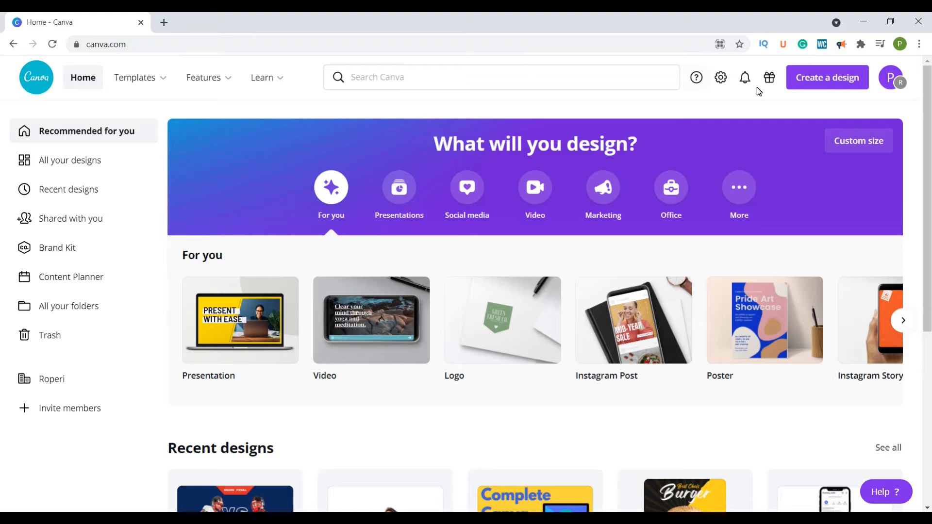
- Create a blank YouTube Thumbnail design, finding the type by searching the design types for "youtube"
left_click(810, 79)
left_click(746, 107)
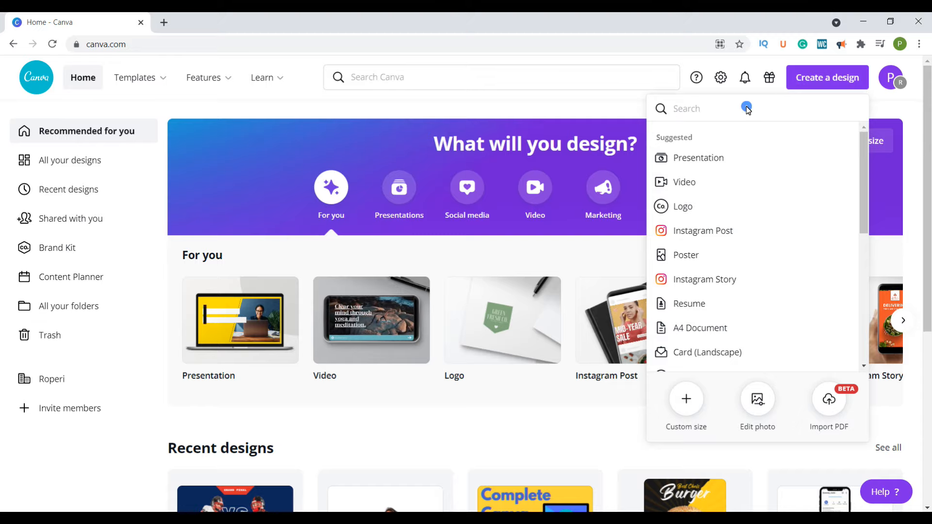
type("youtube")
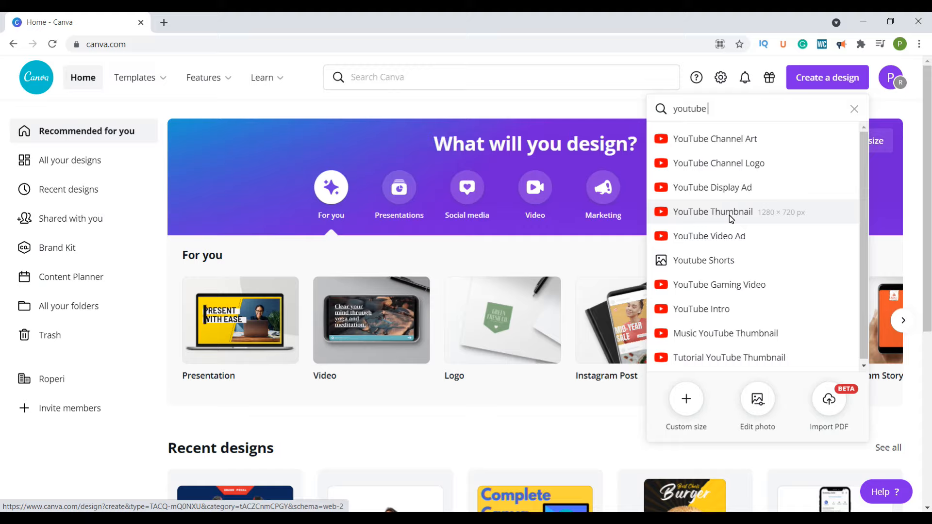
left_click(768, 214)
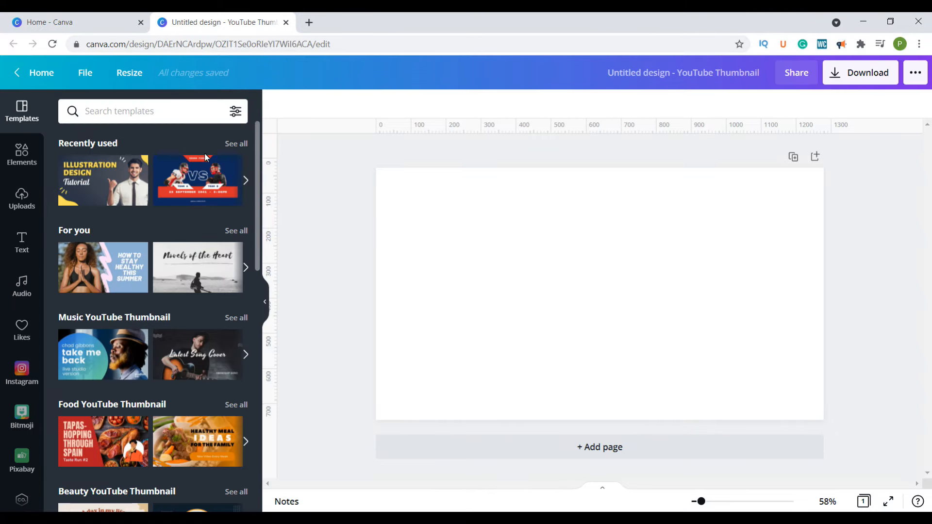
- Apply the recently used "Illustration Design Tutorial" template and delete its background photo of the man
left_click(116, 185)
left_click(585, 181)
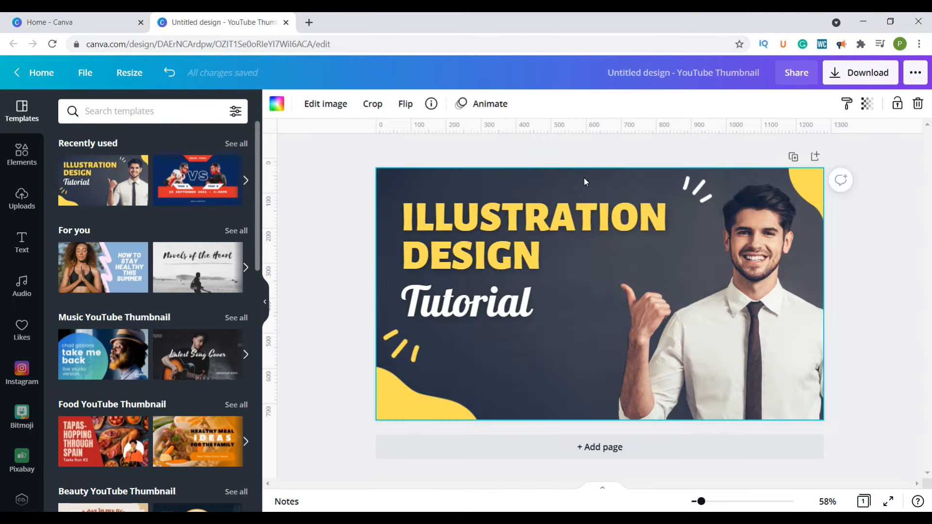
double_click(585, 181)
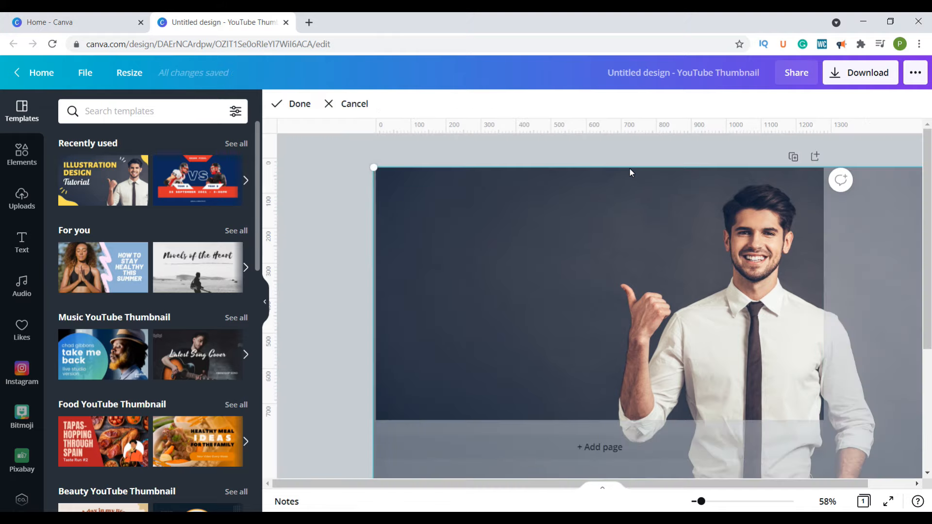
key("Delete")
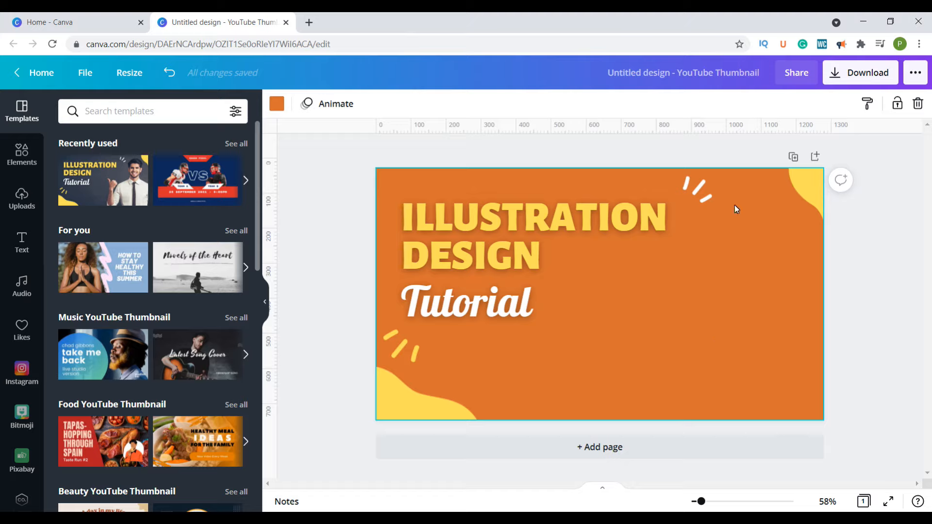
- Search the elements for "lady" and place the portrait of the woman in the black patterned dress on the page's right side
left_click(17, 159)
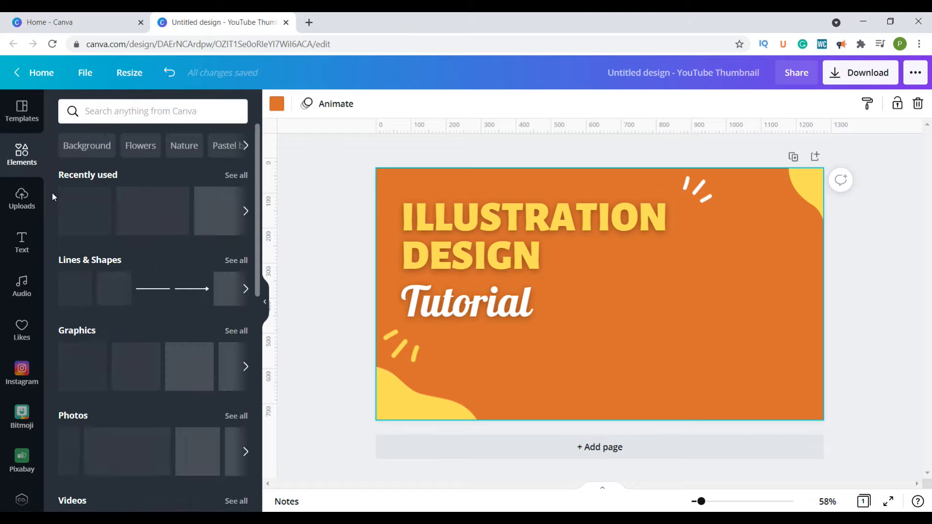
left_click(71, 414)
left_click(221, 122)
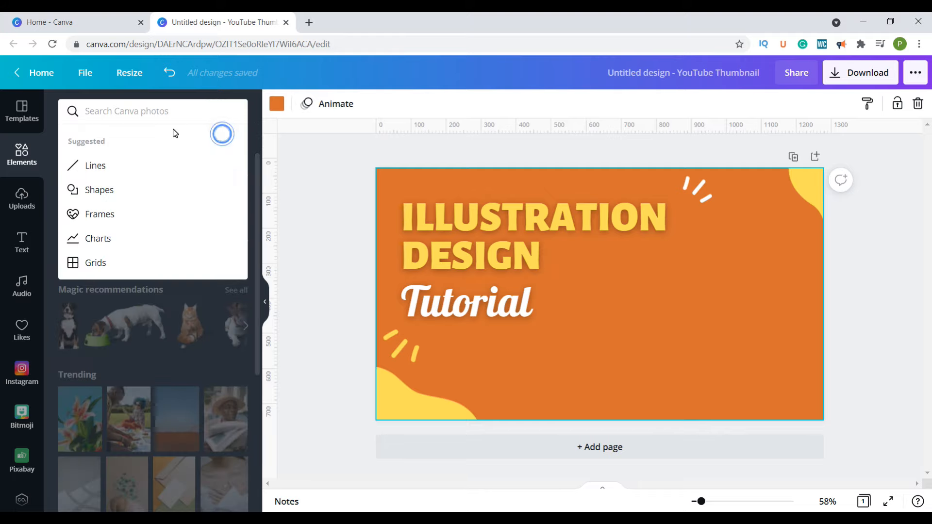
left_click(309, 195)
left_click(153, 113)
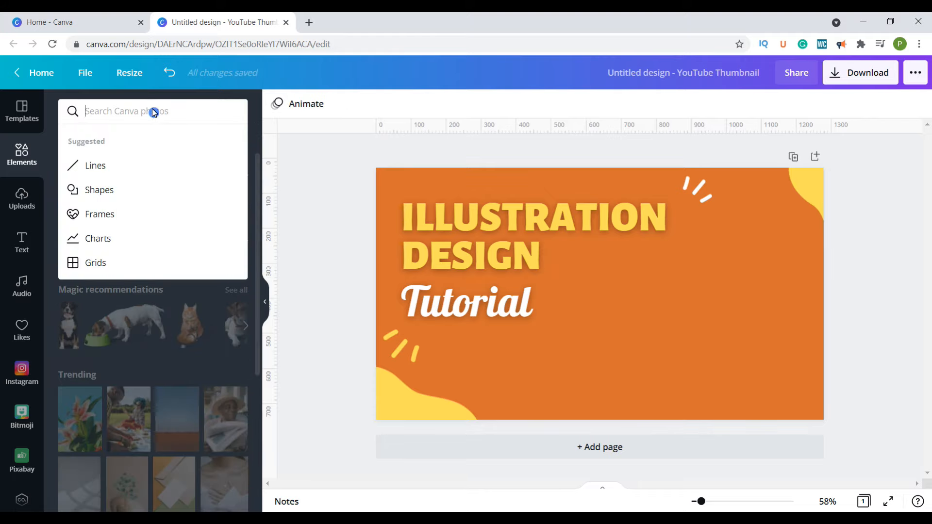
type("lady")
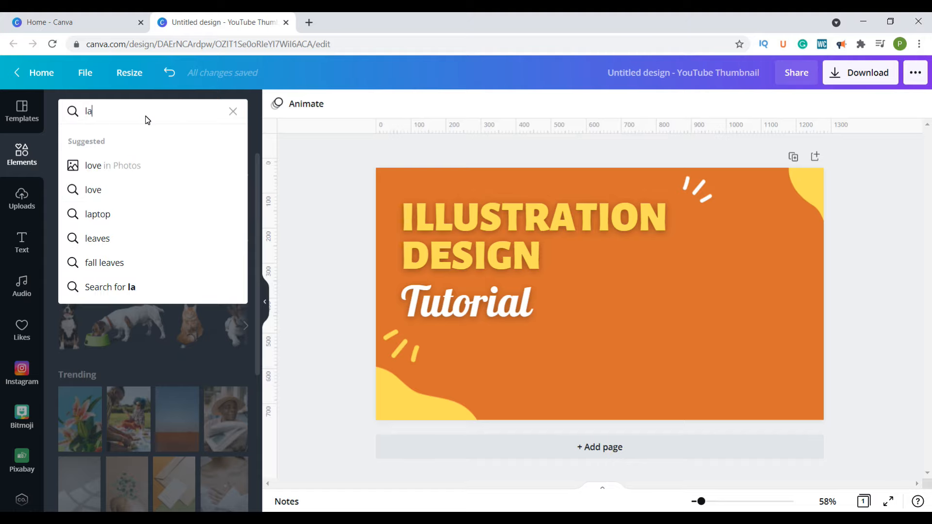
key("Return")
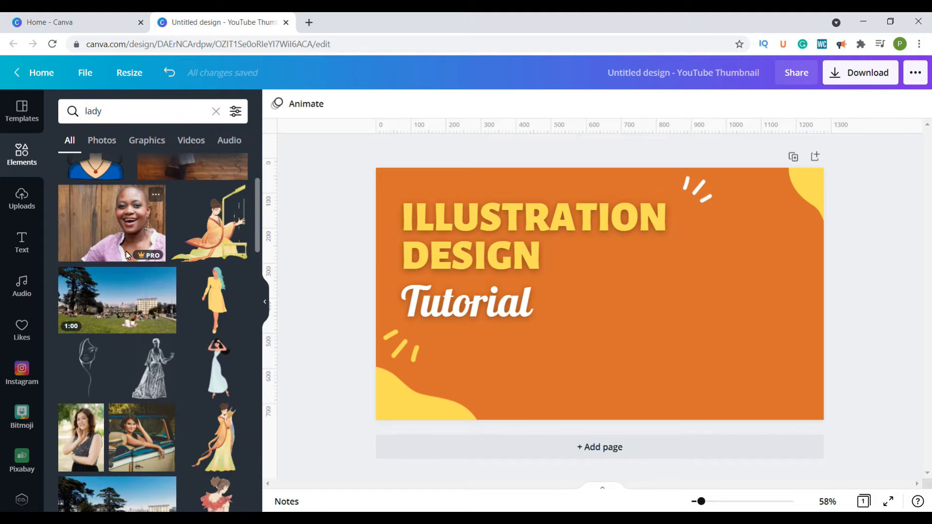
scroll(177, 252, "down", 3)
left_click(77, 313)
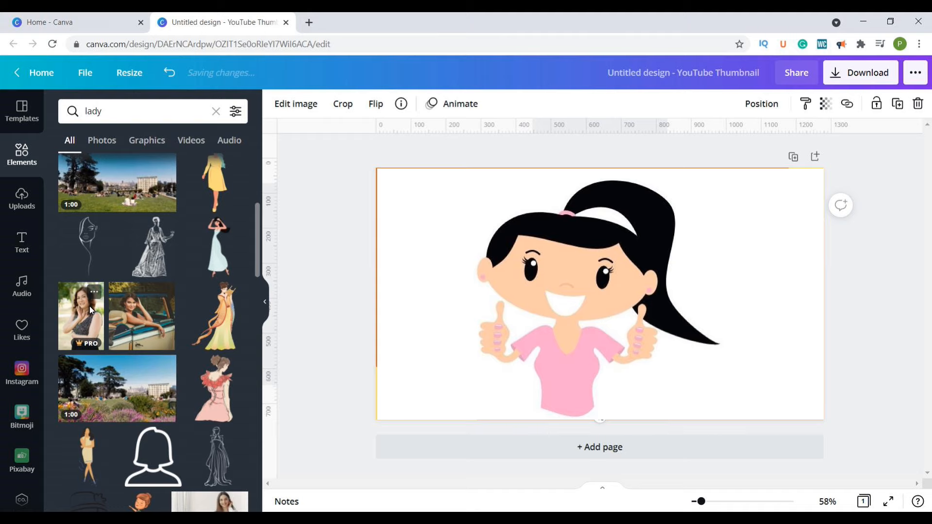
left_click_drag(89, 306, 689, 240)
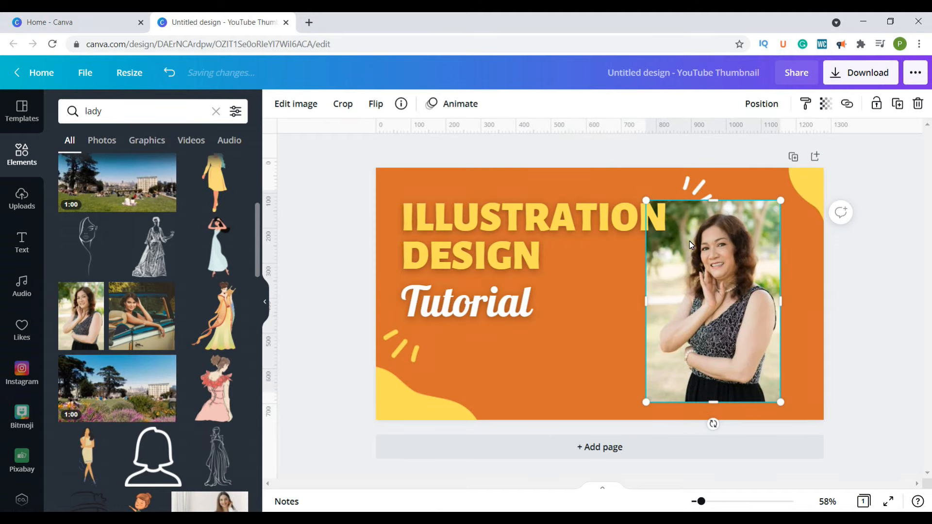
- Remove the background from the woman's photo and shift the cutout toward the page's lower right corner
left_click(293, 105)
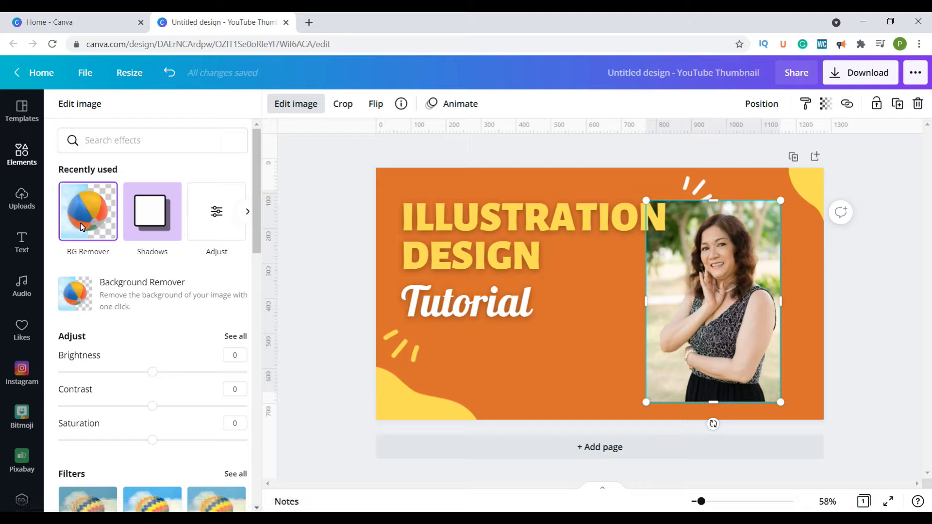
left_click(82, 227)
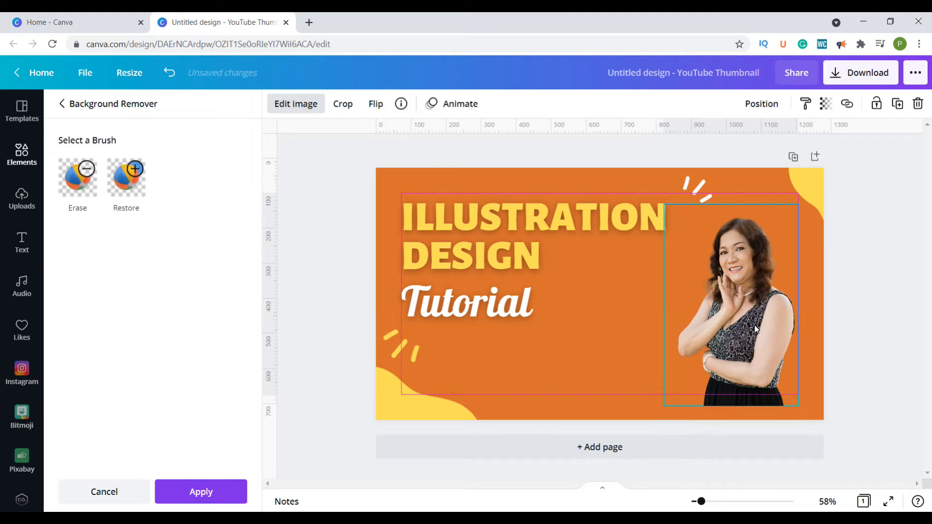
left_click_drag(752, 330, 762, 362)
left_click(488, 176)
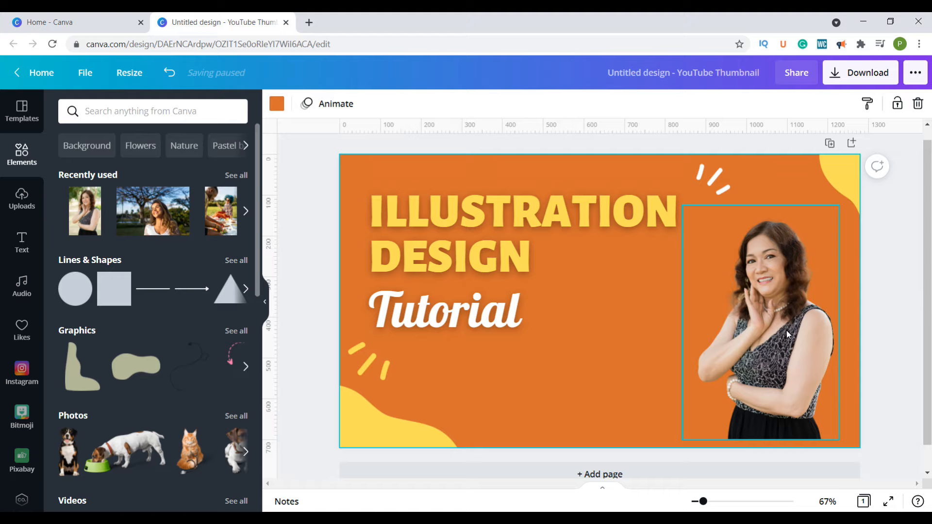
- Crop away the empty strip above the woman's head in the photo
left_click(783, 385)
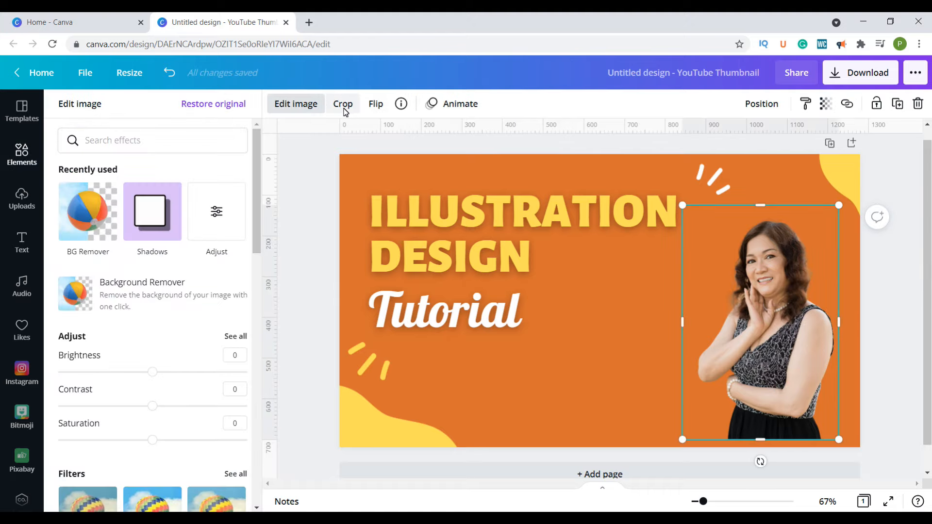
left_click(343, 108)
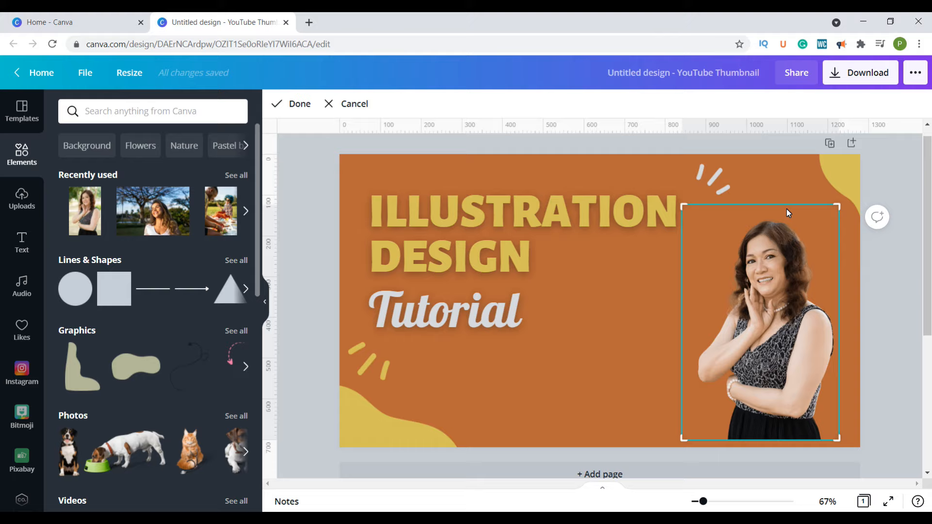
left_click_drag(834, 205, 843, 221)
left_click(634, 420)
- Enlarge the woman's photo slightly and move it up against the page's right edge, with its base below the page
left_click_drag(683, 438, 665, 458)
left_click(756, 391)
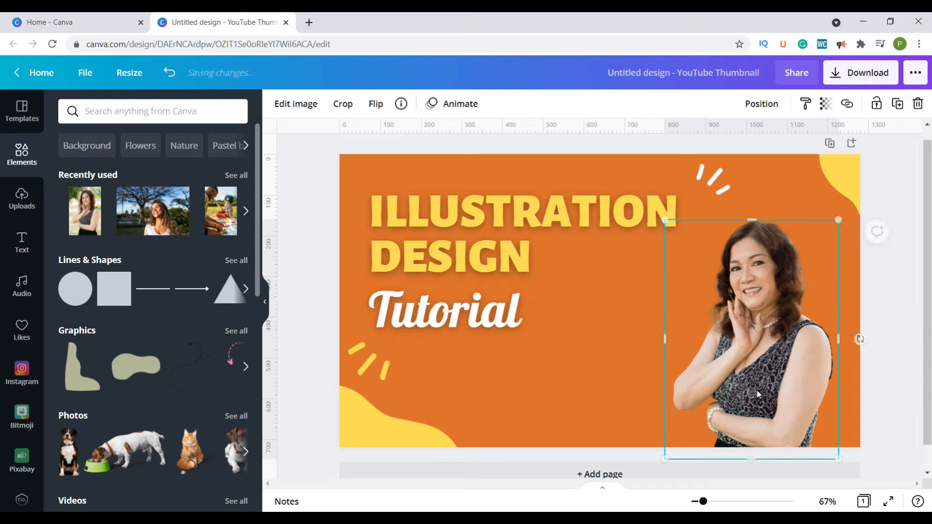
left_click_drag(776, 371, 777, 365)
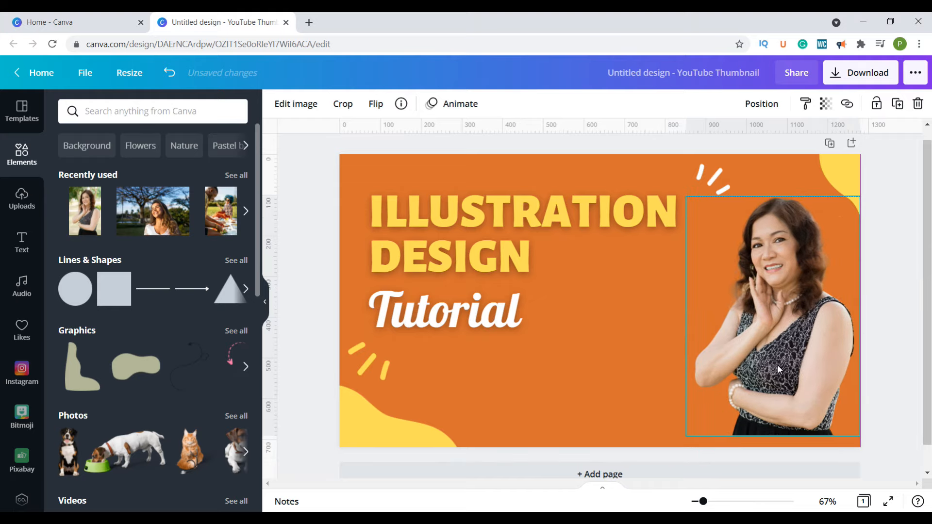
left_click(757, 156)
- Add a white Glow shadow around the woman with Blur 0 and Transparency 100, and increase its size for a thick outline
left_click(779, 302)
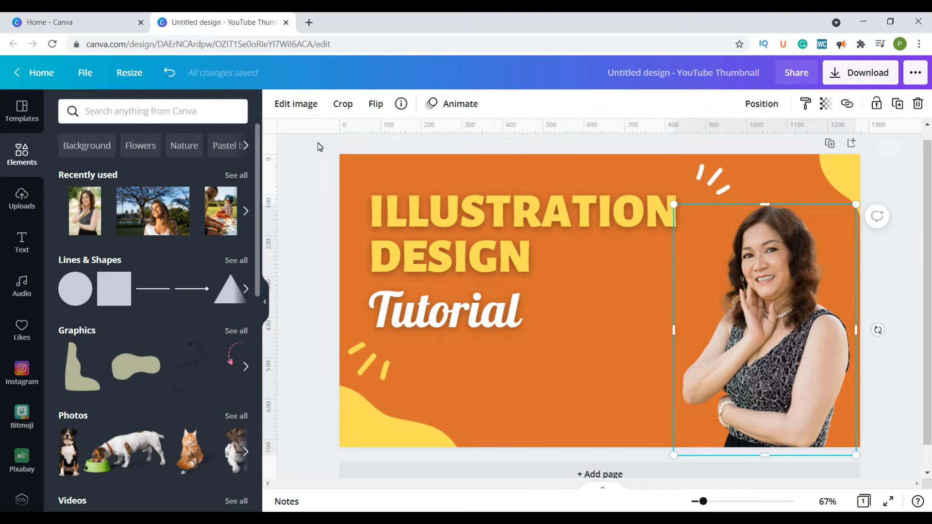
left_click(294, 107)
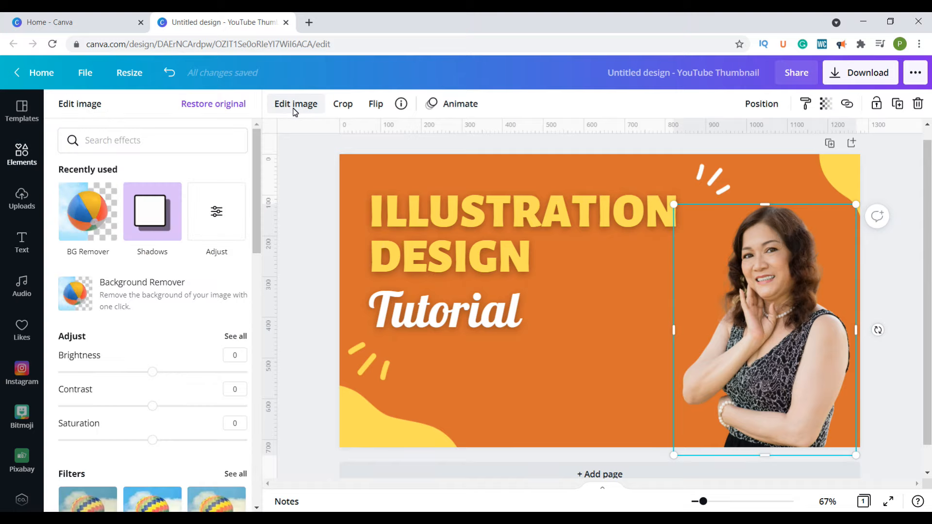
scroll(157, 365, "down", 10)
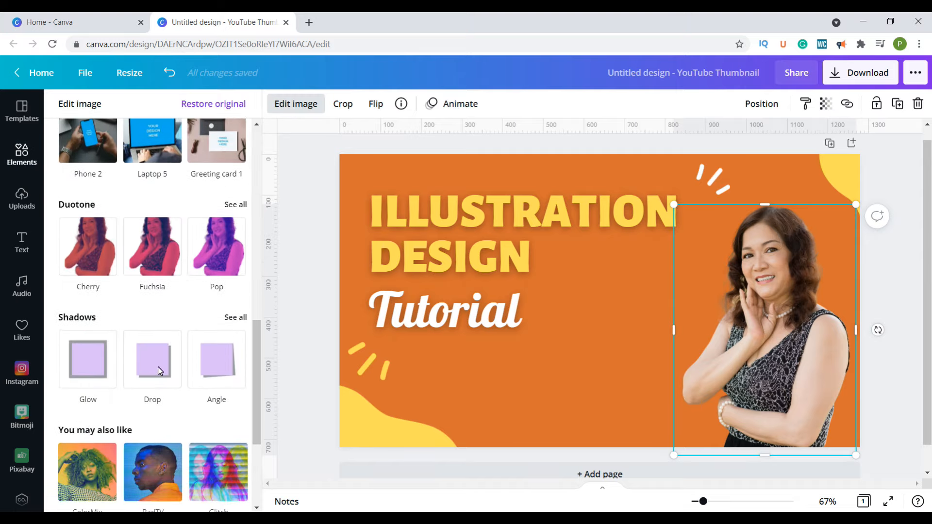
left_click(97, 305)
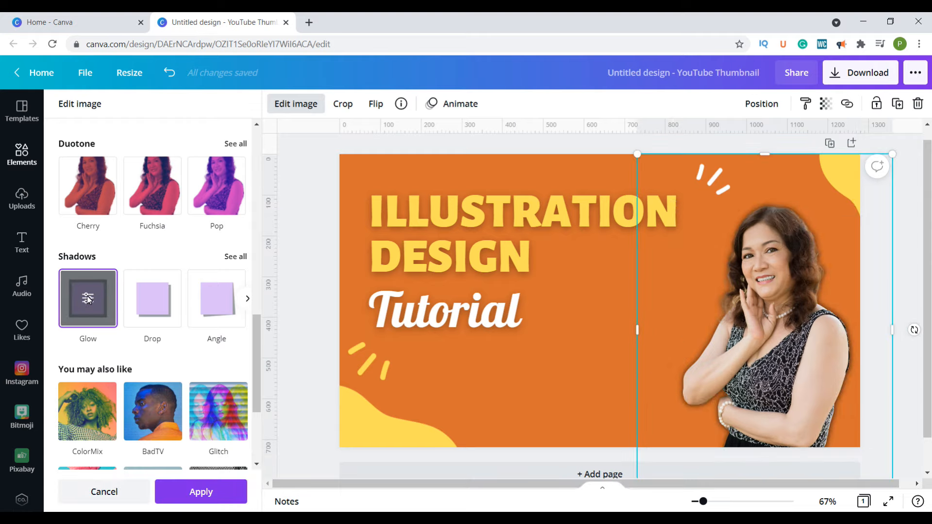
left_click(88, 299)
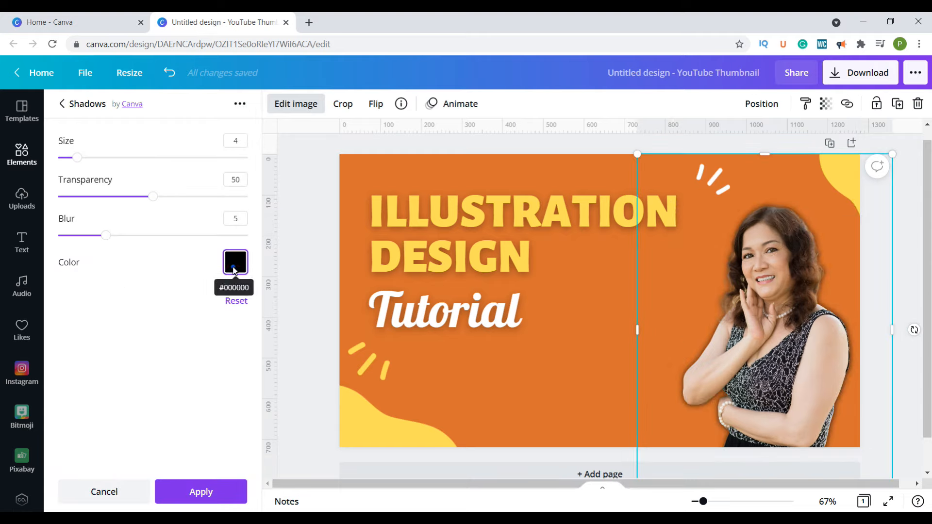
left_click_drag(105, 235, 60, 235)
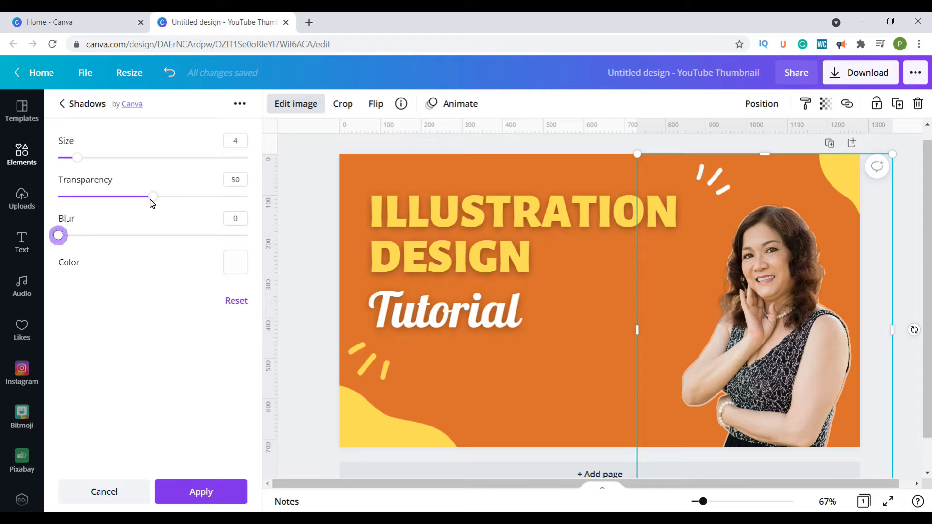
left_click_drag(152, 199, 248, 197)
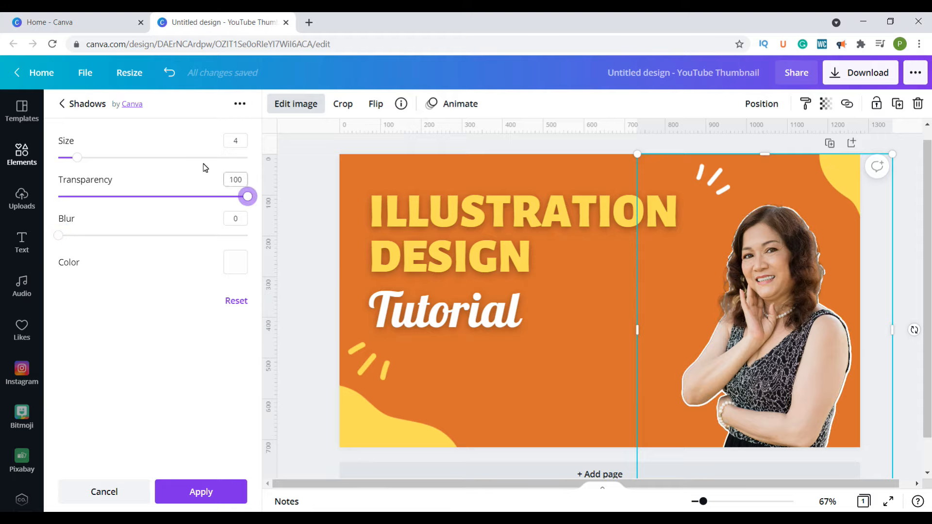
left_click(77, 162)
left_click_drag(80, 162, 103, 160)
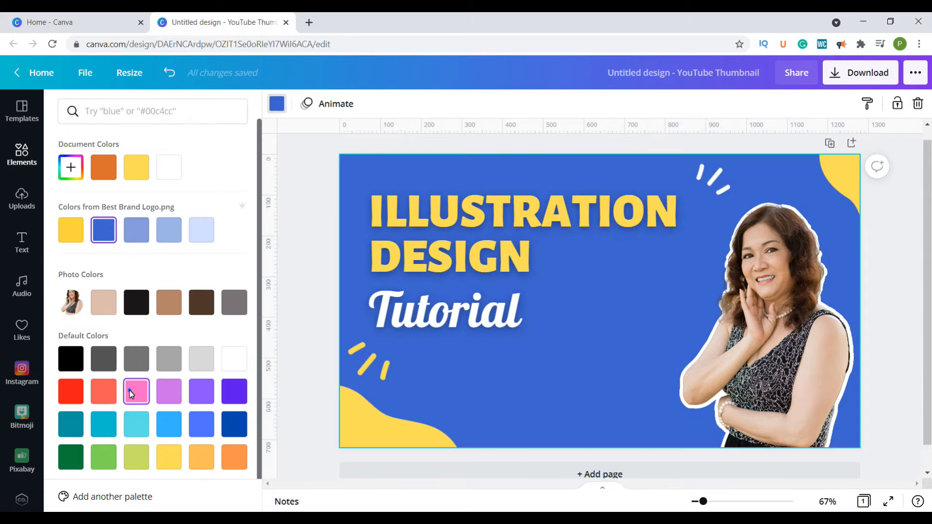
- Change the page's background color to pink
left_click(129, 389)
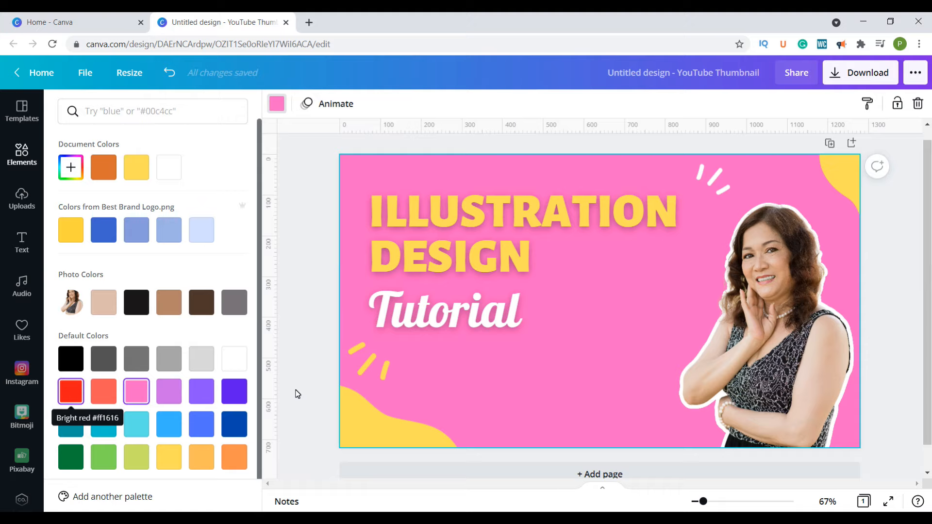
- Search the elements for "background", browse the results for a suitable backdrop, and clear the search
left_click(26, 160)
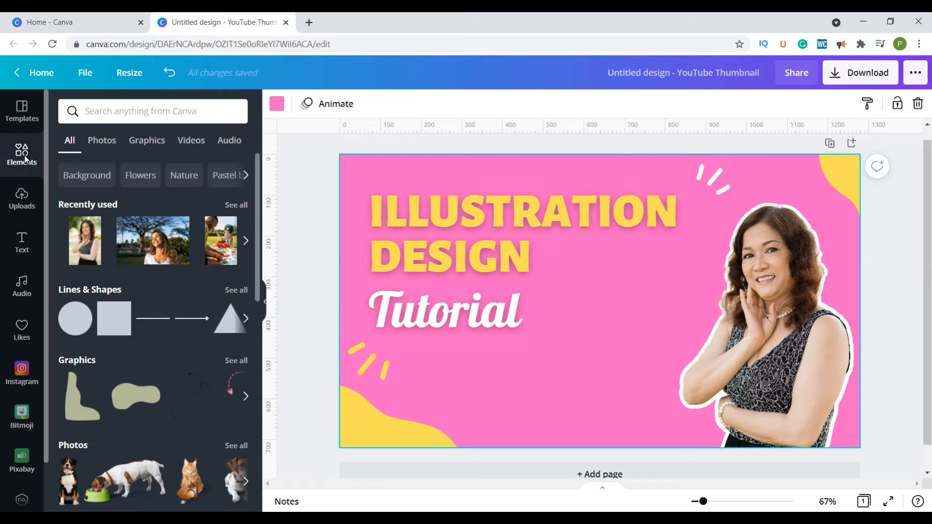
left_click(107, 113)
type("background")
key("Return")
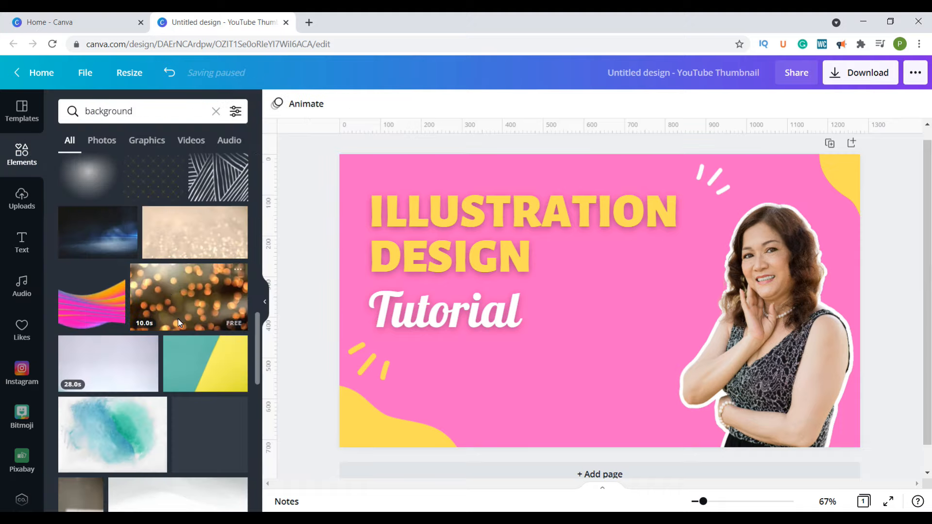
scroll(183, 336, "down", 3)
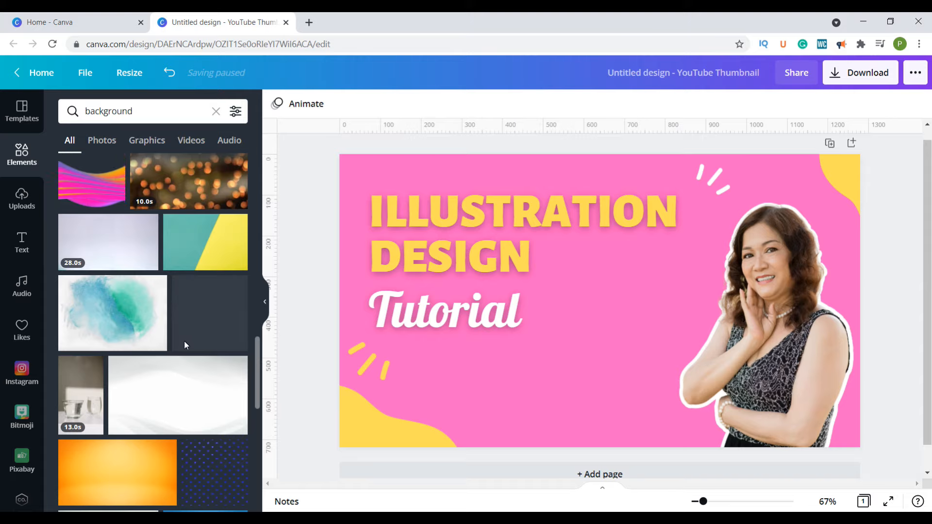
scroll(184, 340, "down", 3)
scroll(181, 337, "up", 15)
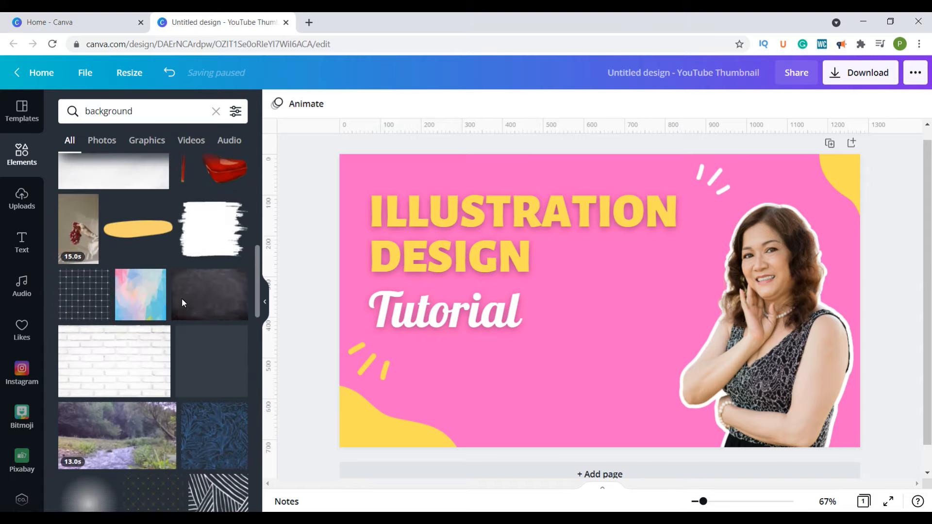
left_click(216, 111)
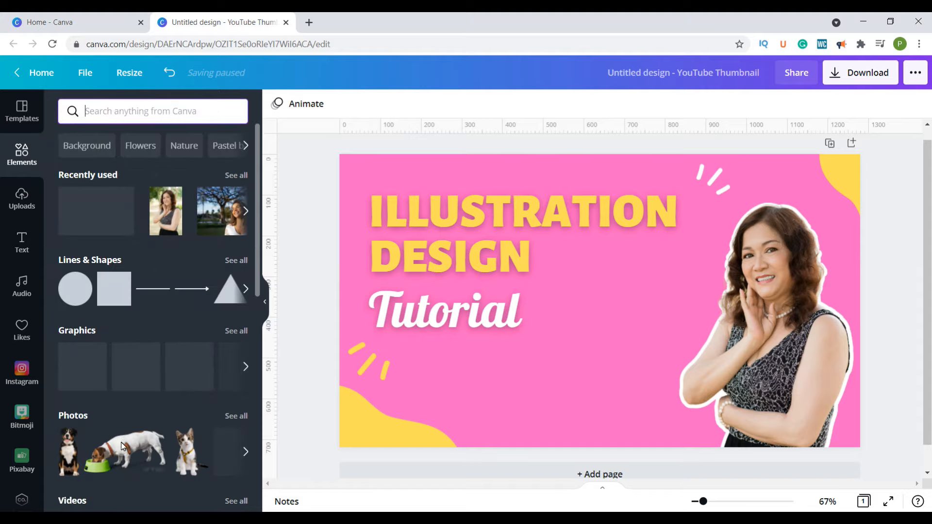
- Search the photos for "flower garden" and make the picture of pink flowers against blurred orange foliage the page background
left_click(72, 418)
left_click(130, 111)
type("flower garden")
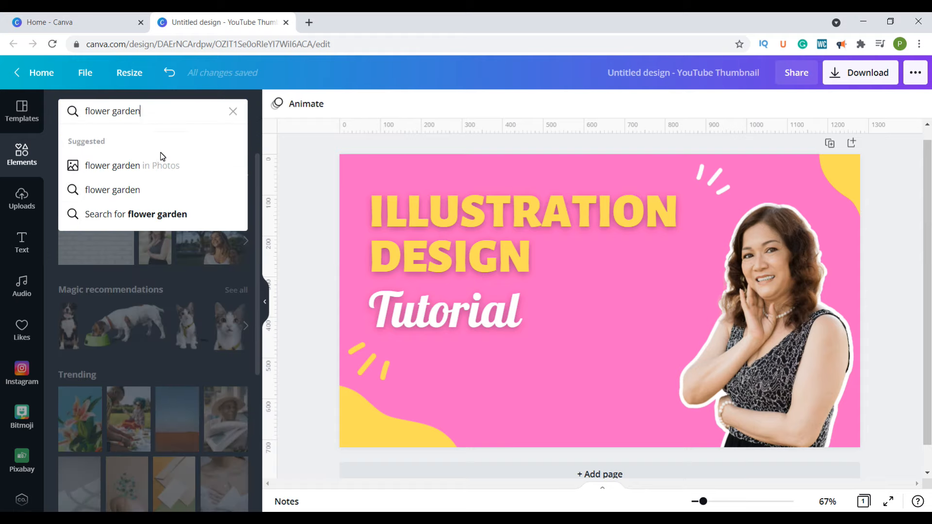
left_click(105, 165)
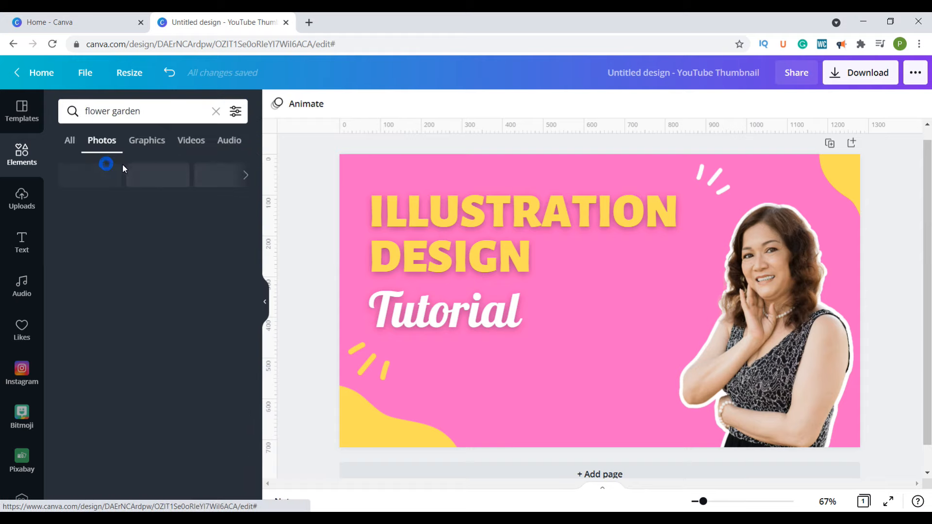
scroll(127, 305, "down", 2)
scroll(127, 305, "down", 1)
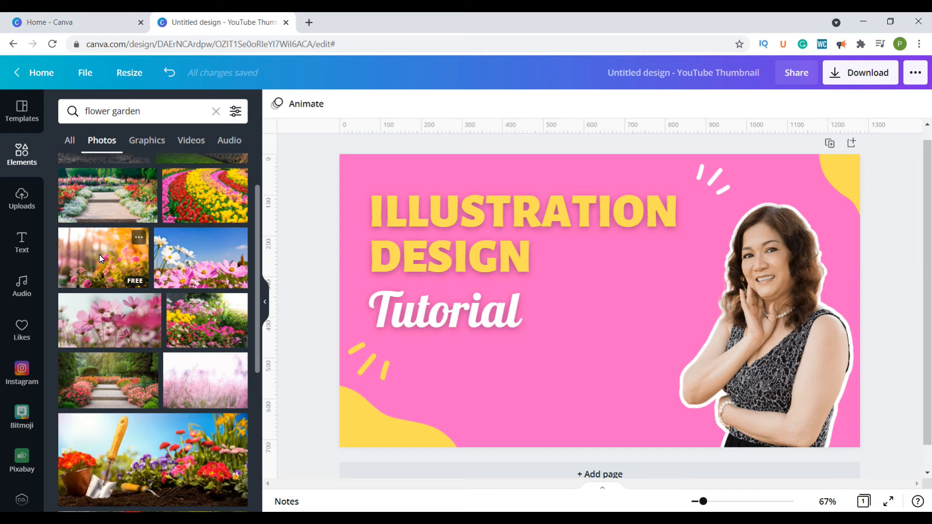
left_click(100, 255)
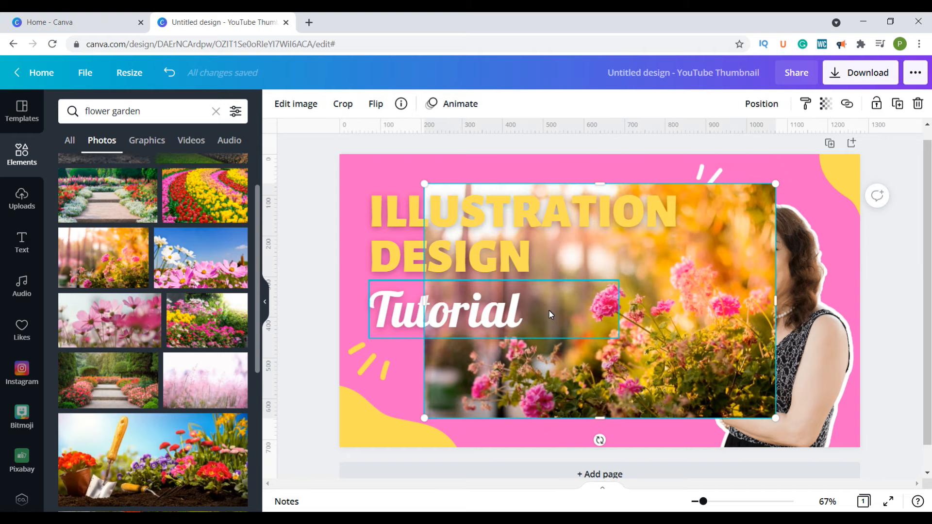
right_click(712, 241)
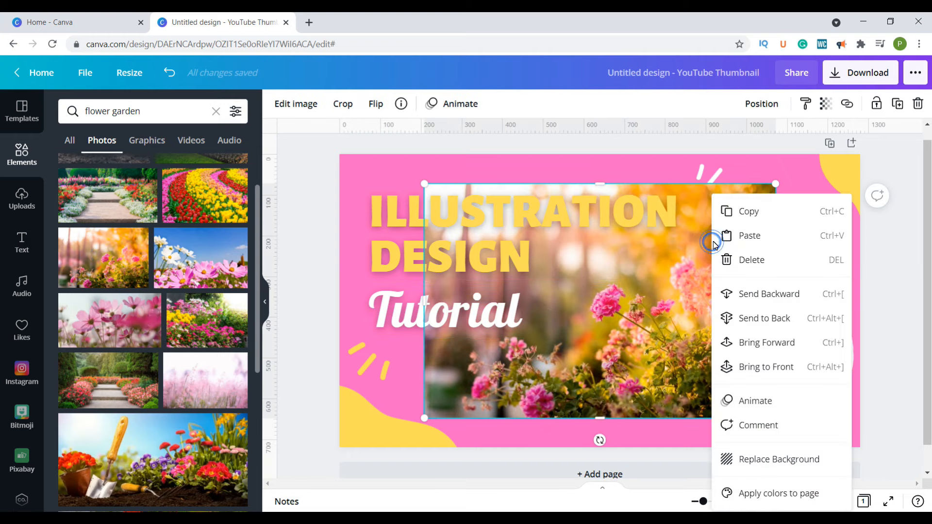
left_click(768, 461)
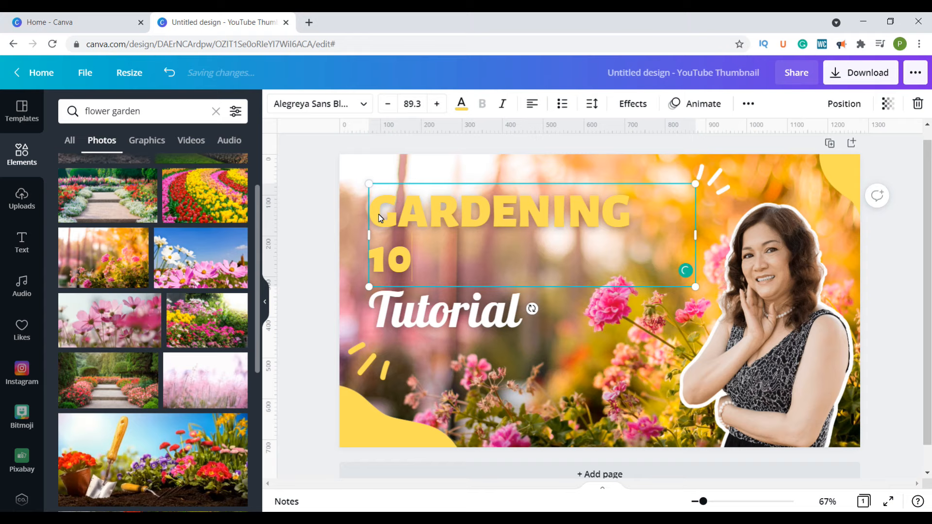
- Replace the heading with "GARDENING 101" and recolor it with the near-black shade taken from the woman's photo
type("101")
key("ctrl+a")
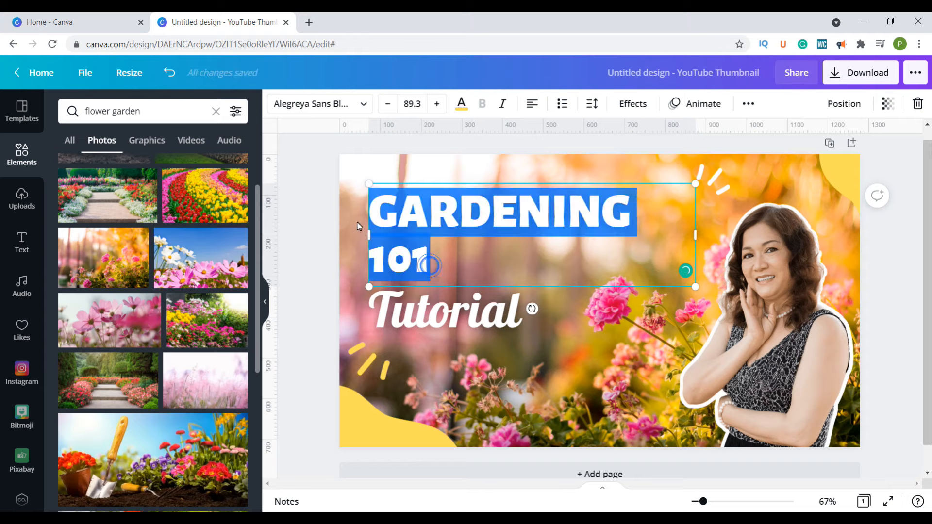
left_click(460, 105)
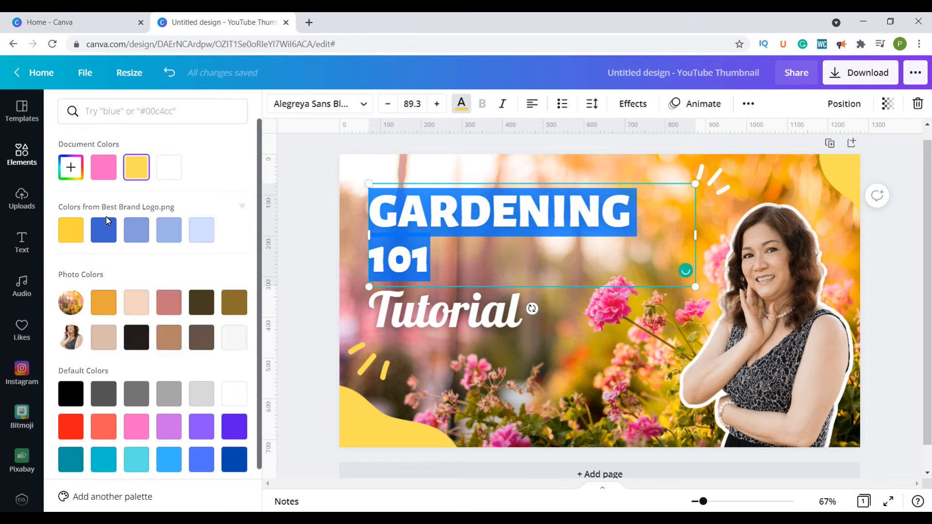
left_click(137, 337)
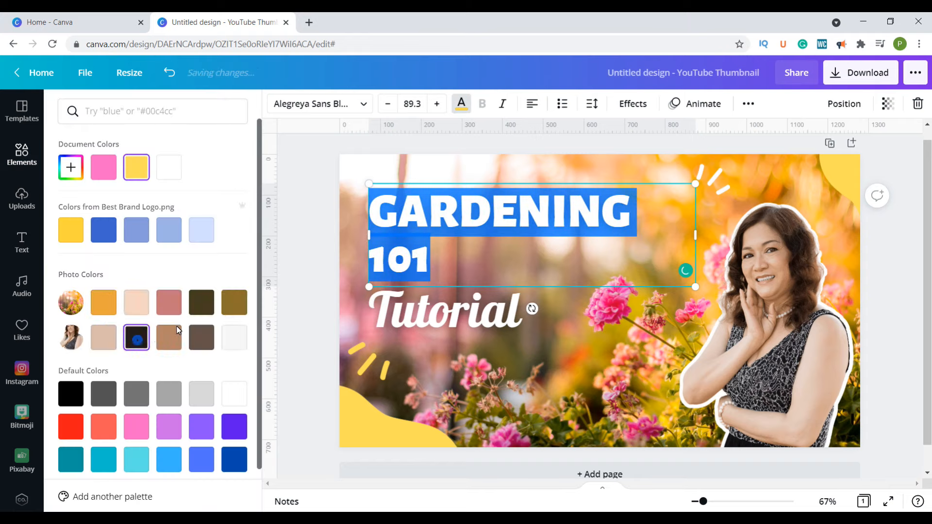
left_click(512, 318)
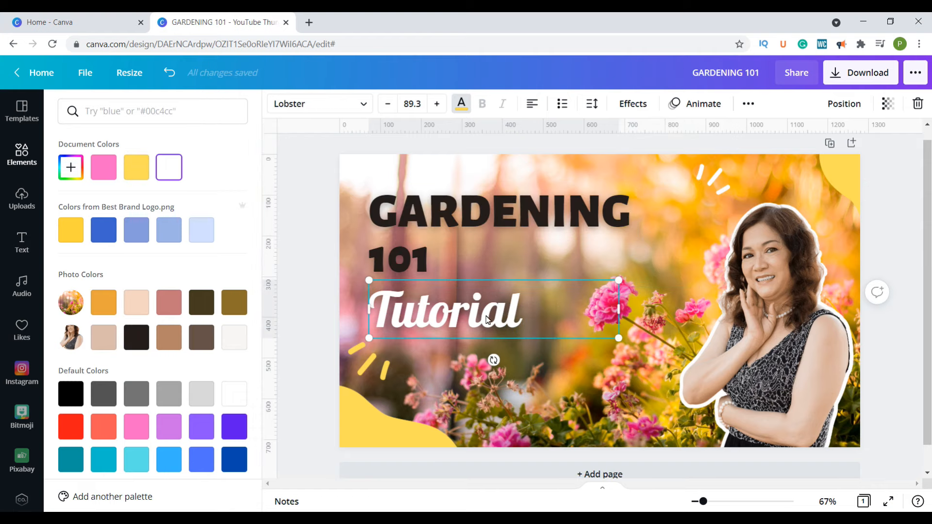
- Recolor both yellow corner shapes with the darker blue from the brand logo colors, and the yellow accent lines white
left_click(388, 420)
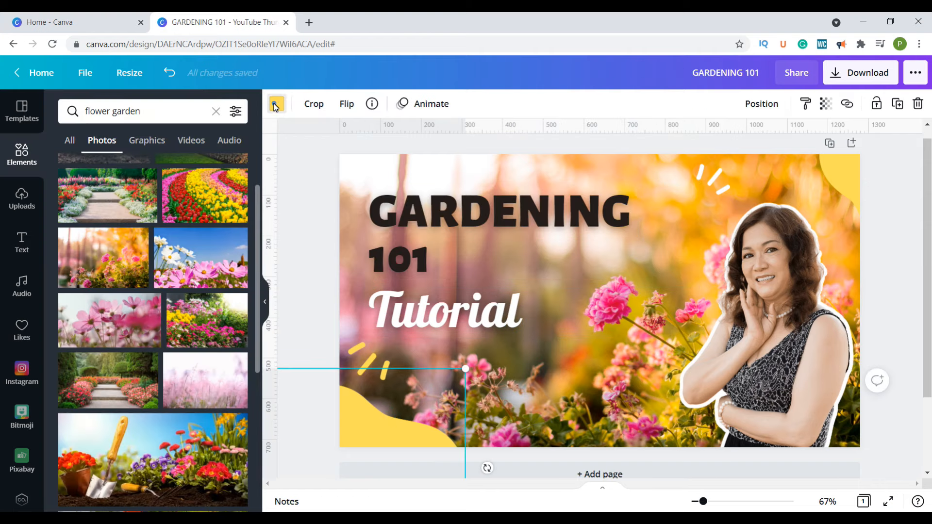
left_click(275, 105)
left_click(103, 229)
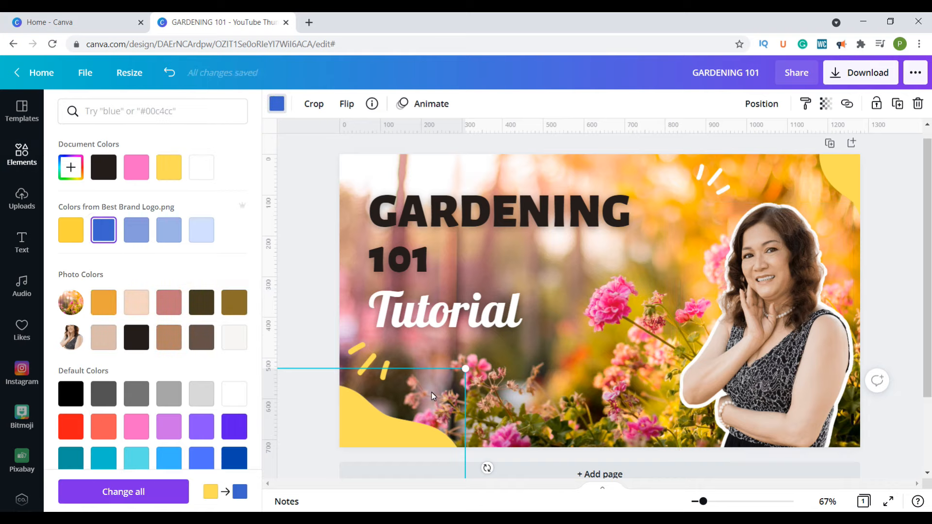
left_click(845, 188)
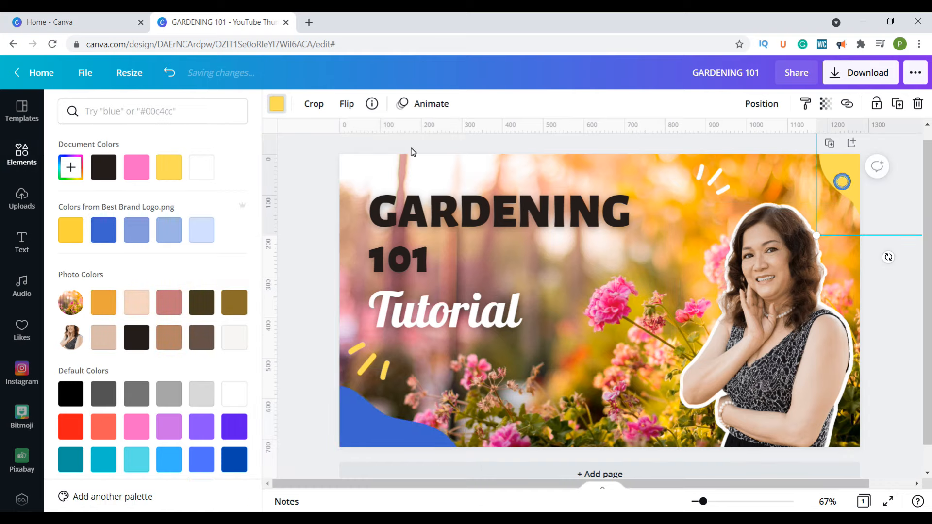
left_click(104, 229)
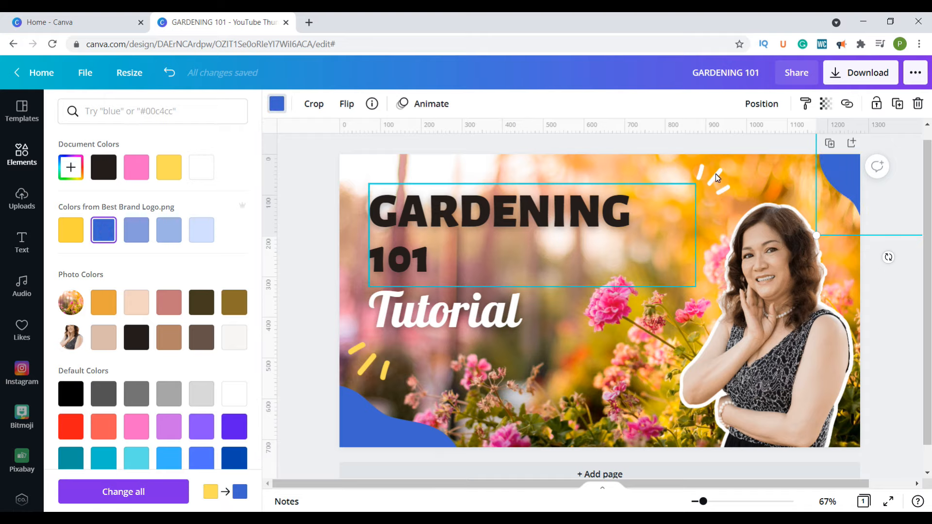
left_click(372, 363)
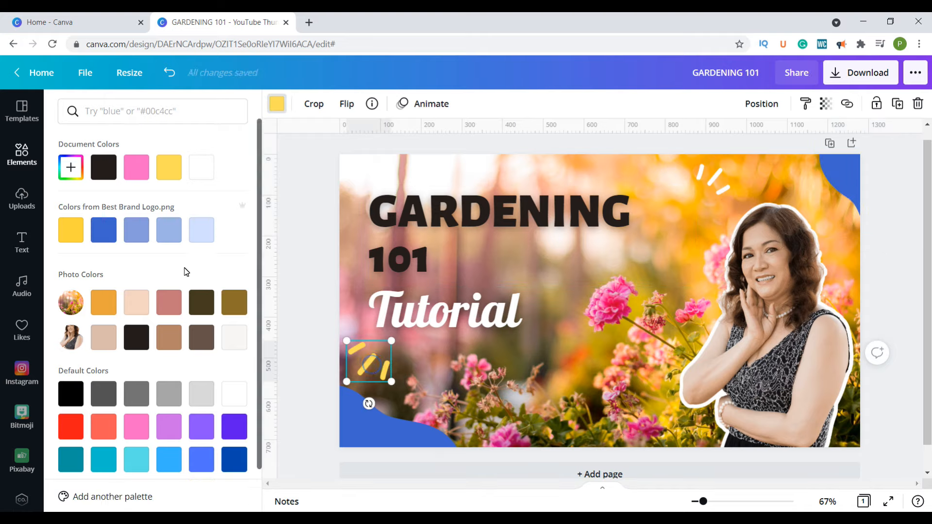
left_click(201, 168)
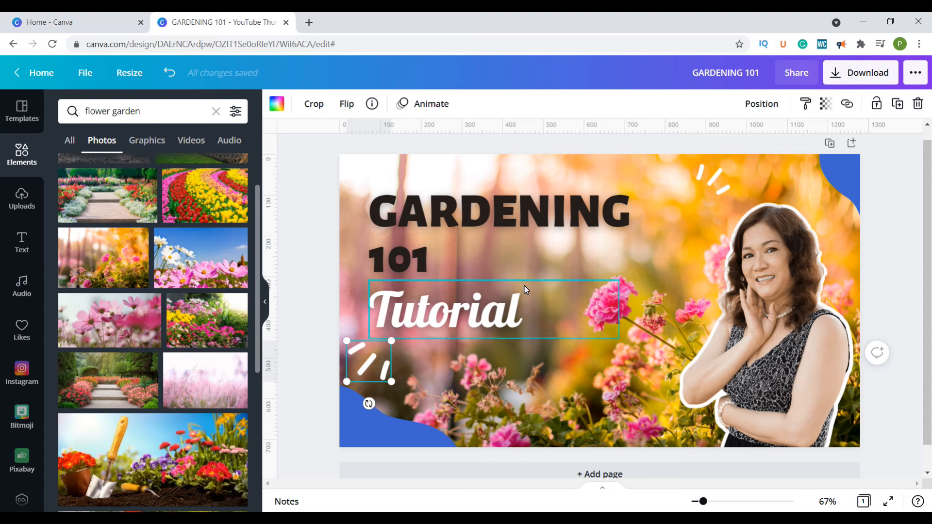
- Review the download options for the thumbnail and close them without downloading
left_click(874, 79)
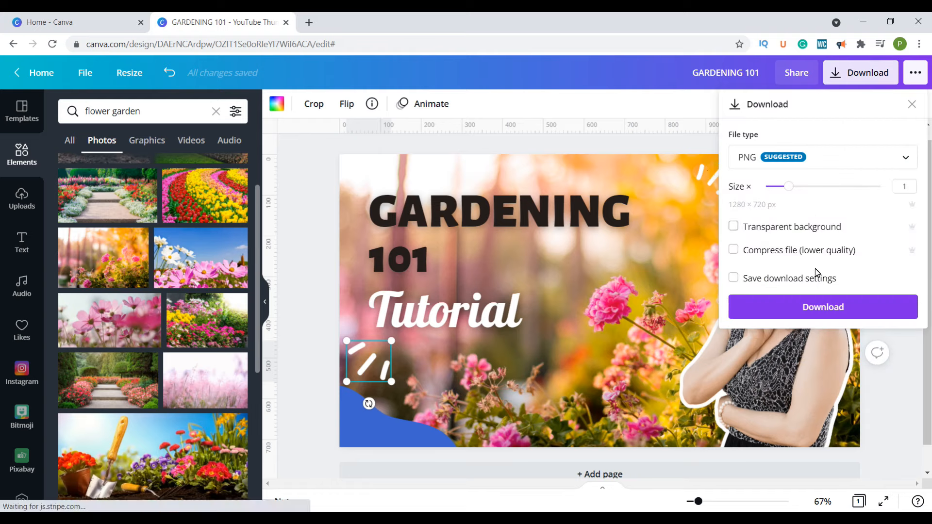
left_click(628, 337)
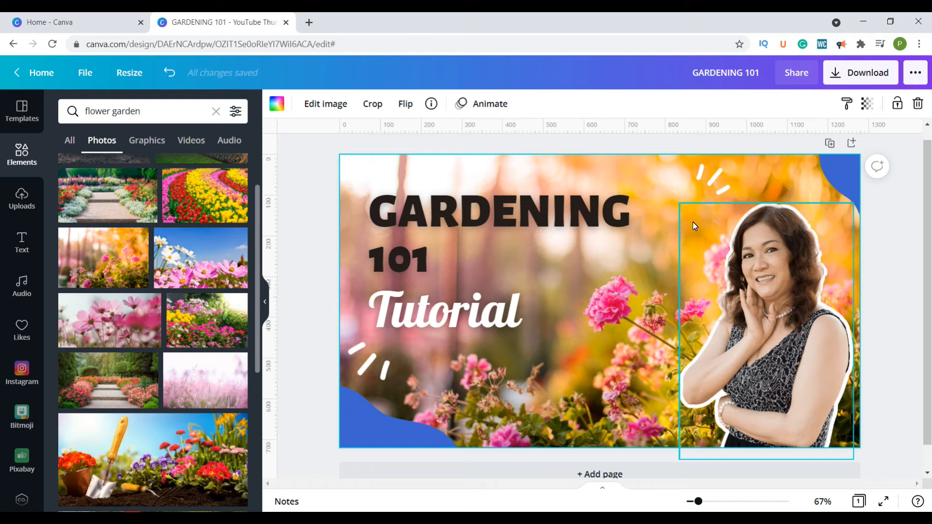
- Add a second page, search the elements for "lady" and insert the photo of the smiling long-haired woman in front of a tree
left_click(604, 473)
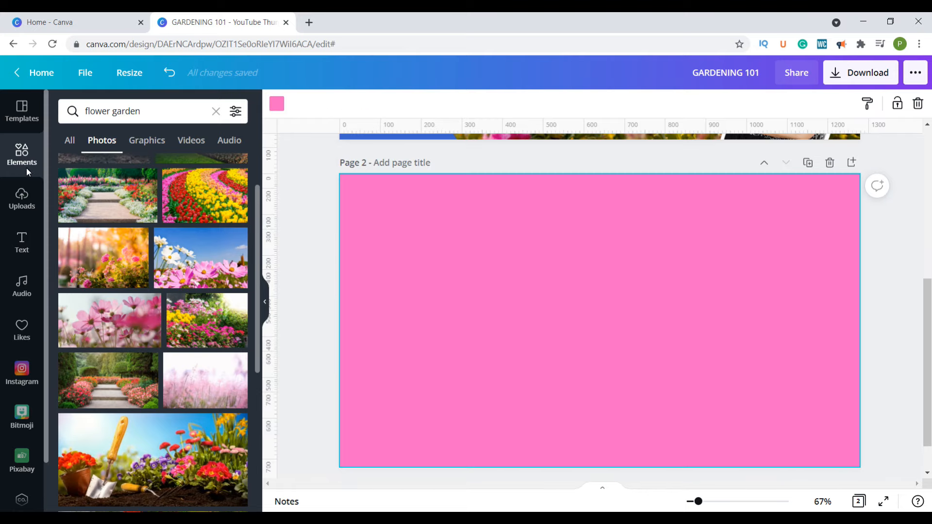
left_click(214, 113)
type("lady")
key("Return")
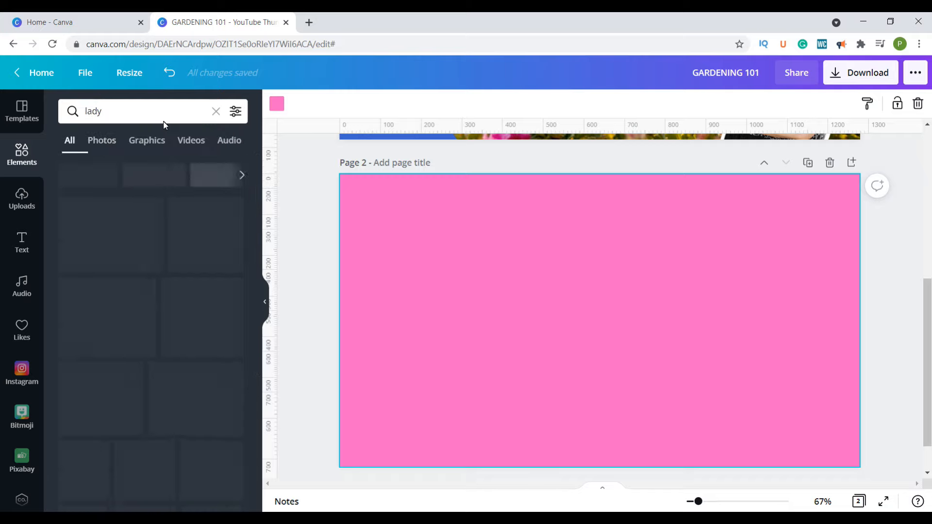
scroll(217, 339, "down", 2)
scroll(217, 338, "down", 5)
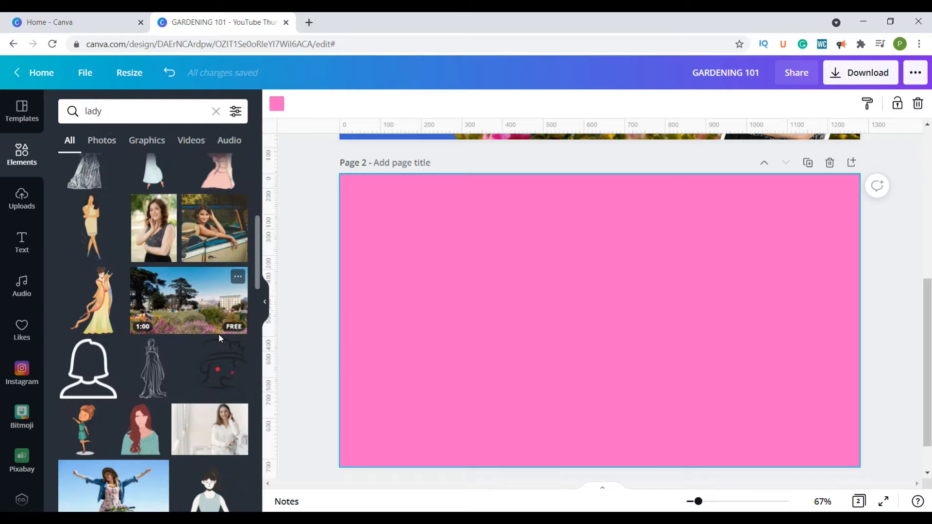
scroll(220, 334, "down", 5)
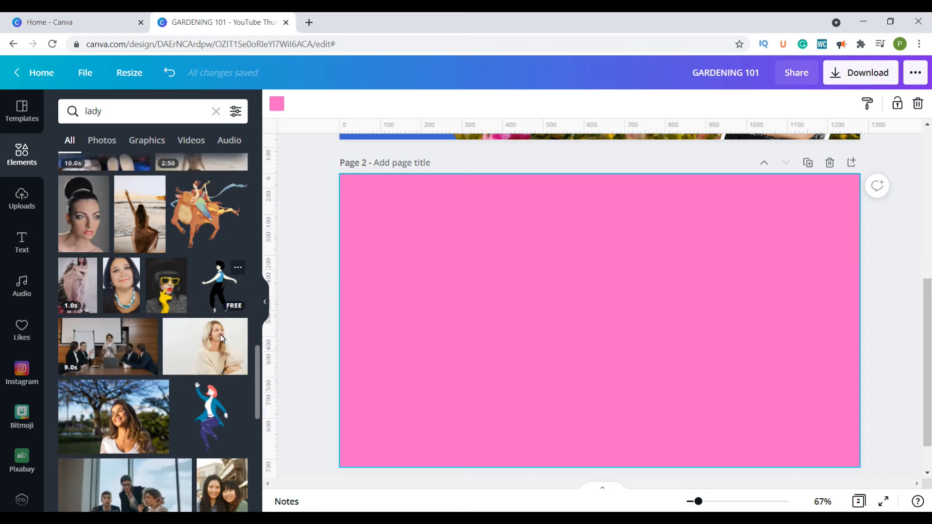
left_click(102, 370)
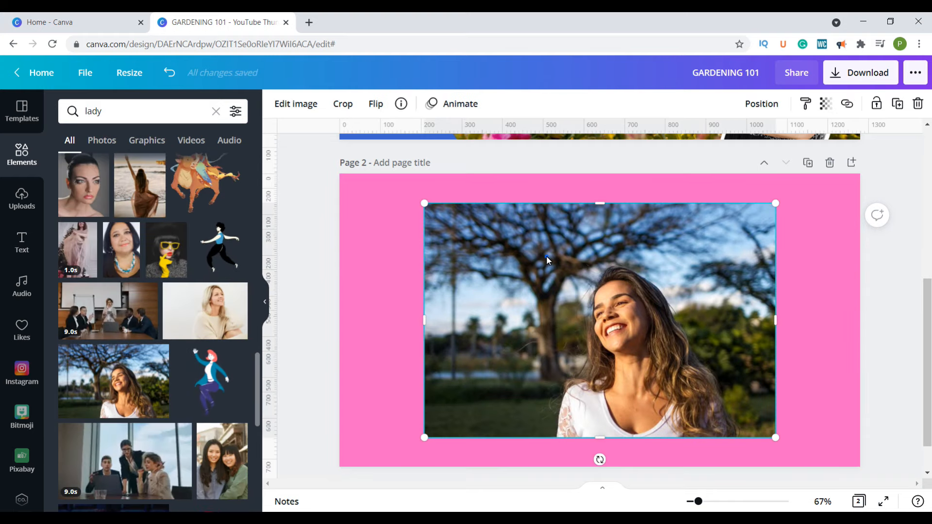
- Remove the background from the smiling woman's photo with the Background Remover and examine the cutout's edges up close
left_click(294, 105)
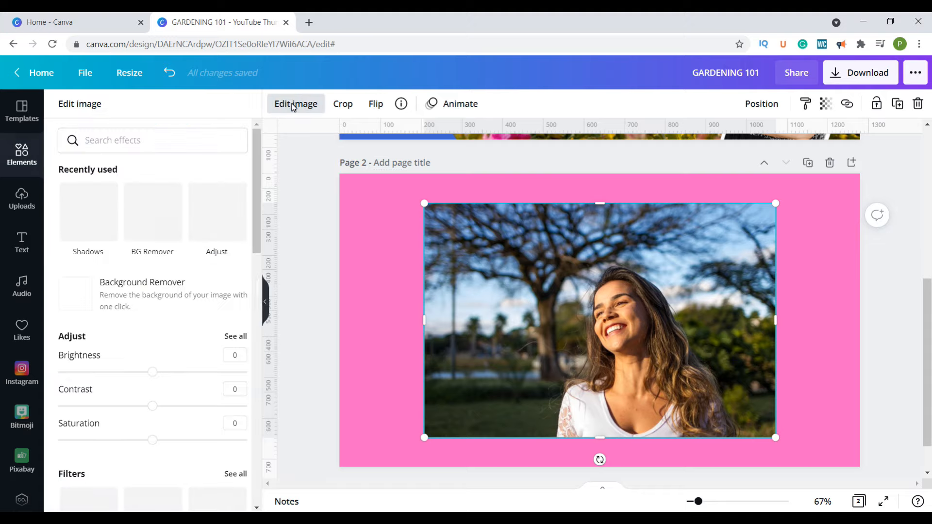
left_click(151, 217)
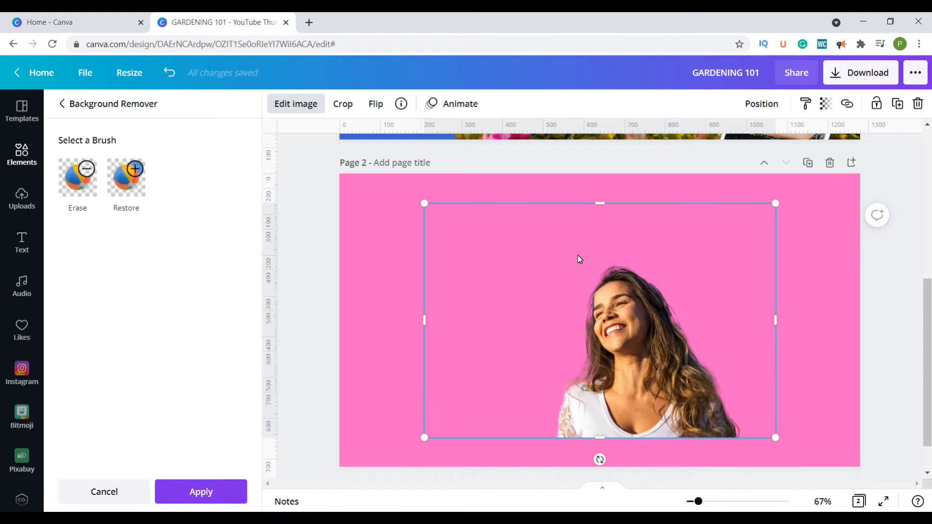
scroll(592, 348, "up", 5, "ctrl")
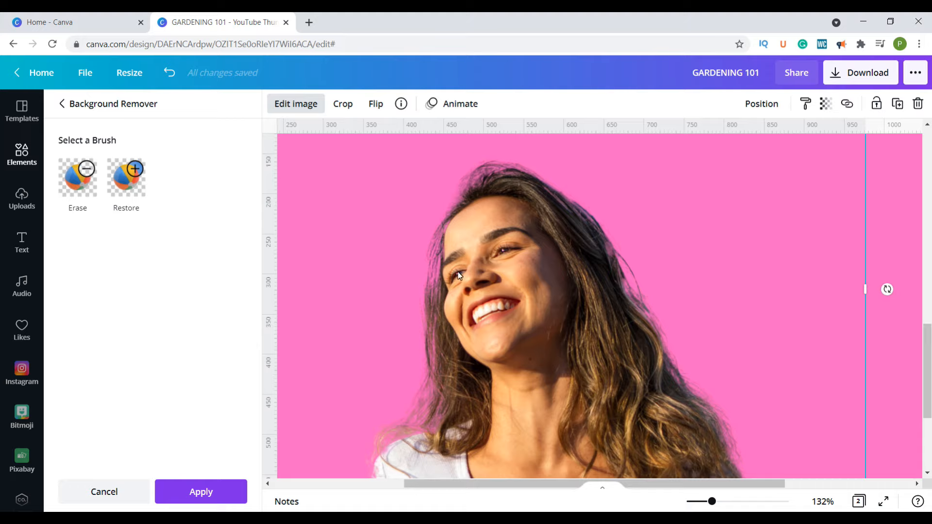
- Choose the Restore brush with a brush size of 7 and briefly show the original image for comparison
left_click(129, 193)
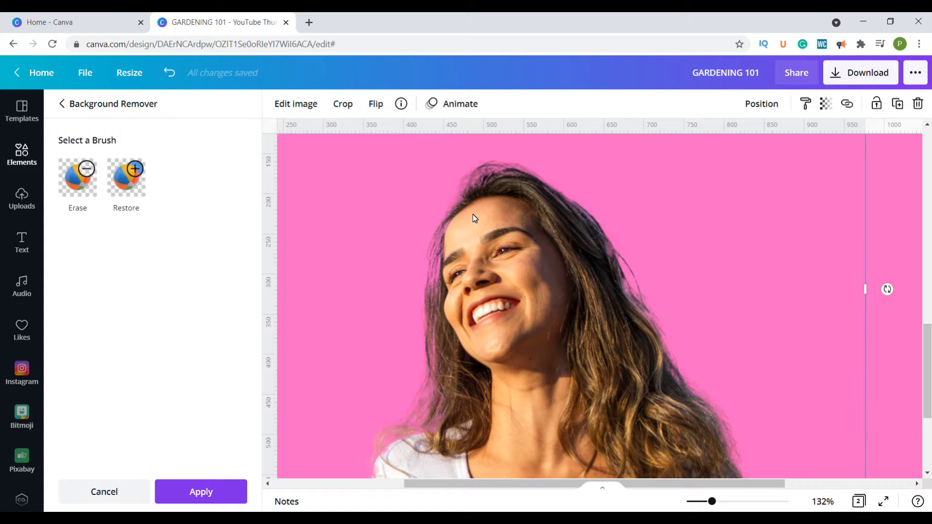
left_click(138, 178)
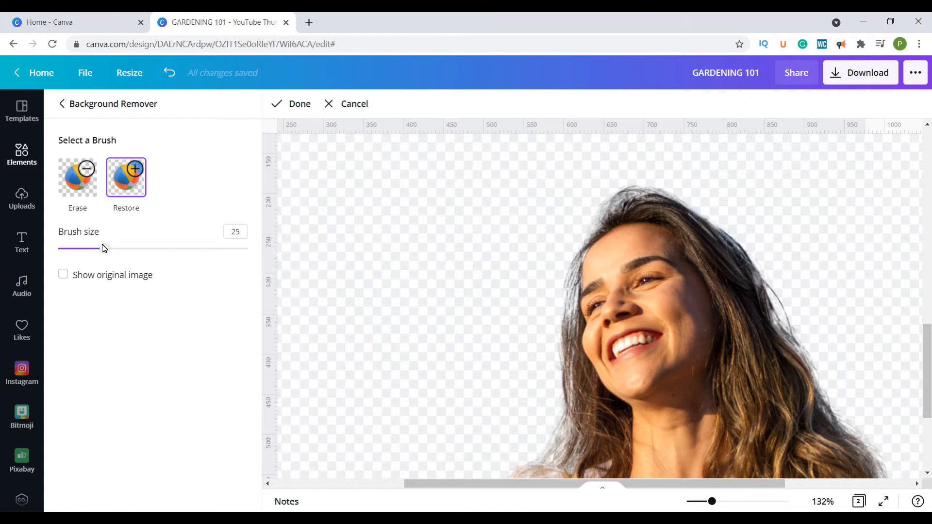
left_click_drag(103, 249, 71, 252)
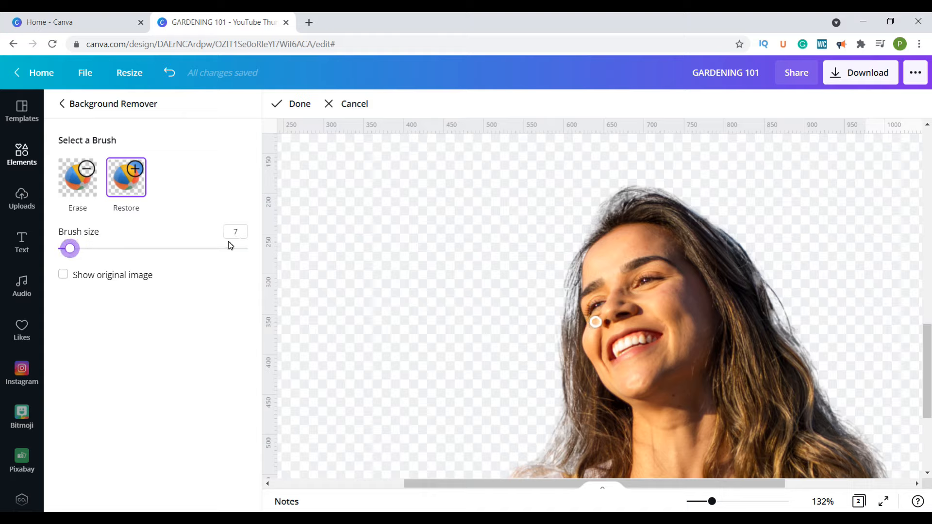
left_click(63, 275)
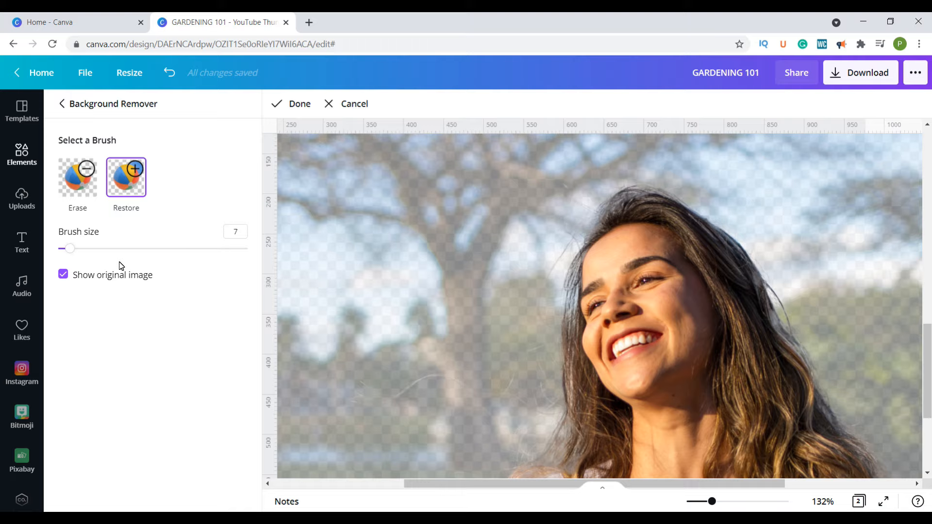
left_click(63, 275)
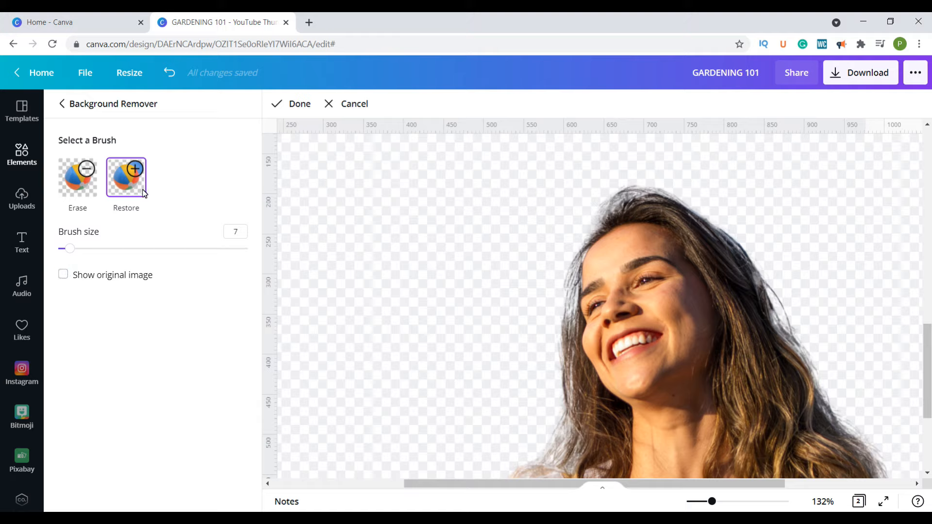
- Paint along both sides of the woman's hair, her head and her shoulder with the Restore brush to bring back the missing edges
mouse_move(605, 213)
left_mouse_down()
mouse_move(581, 255)
mouse_move(620, 201)
mouse_move(608, 204)
mouse_move(635, 191)
mouse_move(666, 194)
mouse_move(749, 253)
mouse_move(800, 351)
mouse_move(763, 340)
mouse_move(783, 330)
mouse_move(796, 341)
mouse_move(821, 380)
mouse_move(822, 405)
mouse_move(884, 474)
left_mouse_up()
mouse_move(614, 206)
left_mouse_down()
mouse_move(569, 245)
mouse_move(586, 237)
mouse_move(564, 275)
mouse_move(574, 261)
mouse_move(568, 328)
mouse_move(590, 268)
mouse_move(573, 339)
mouse_move(568, 327)
mouse_move(569, 403)
mouse_move(565, 328)
mouse_move(560, 389)
mouse_move(560, 339)
left_mouse_up()
scroll(559, 339, "down", 4)
mouse_move(534, 291)
left_mouse_down()
mouse_move(538, 278)
mouse_move(518, 305)
mouse_move(539, 337)
mouse_move(531, 318)
mouse_move(553, 281)
left_mouse_up()
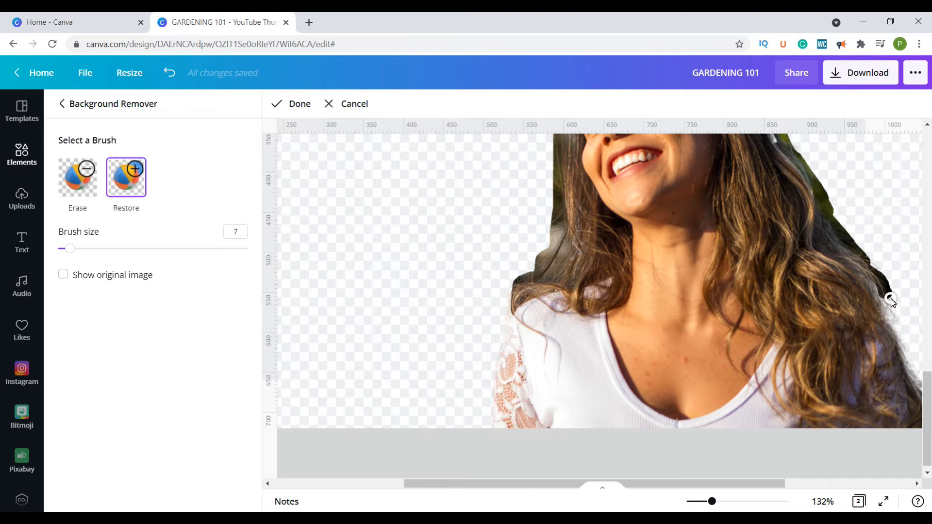
mouse_move(888, 316)
left_mouse_down()
mouse_move(890, 340)
mouse_move(878, 313)
mouse_move(892, 339)
left_mouse_up()
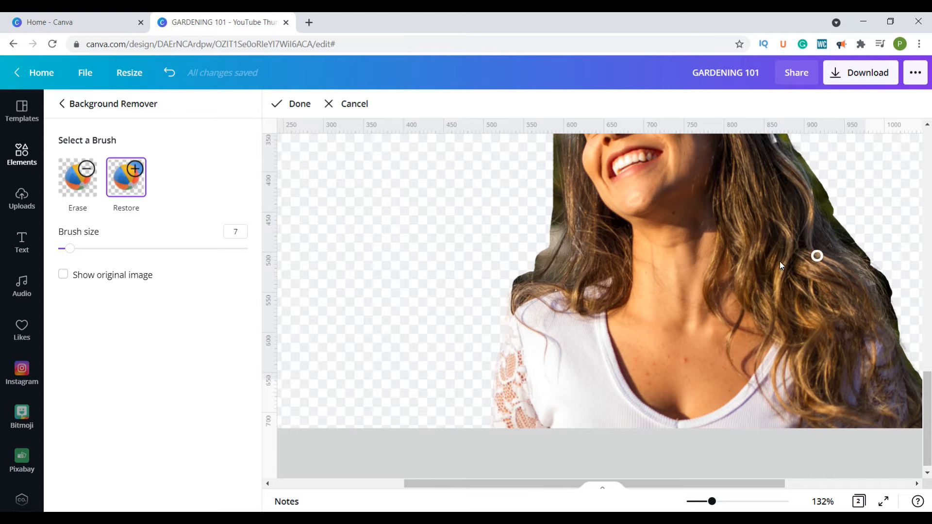
scroll(737, 267, "up", 3)
scroll(736, 267, "up", 2)
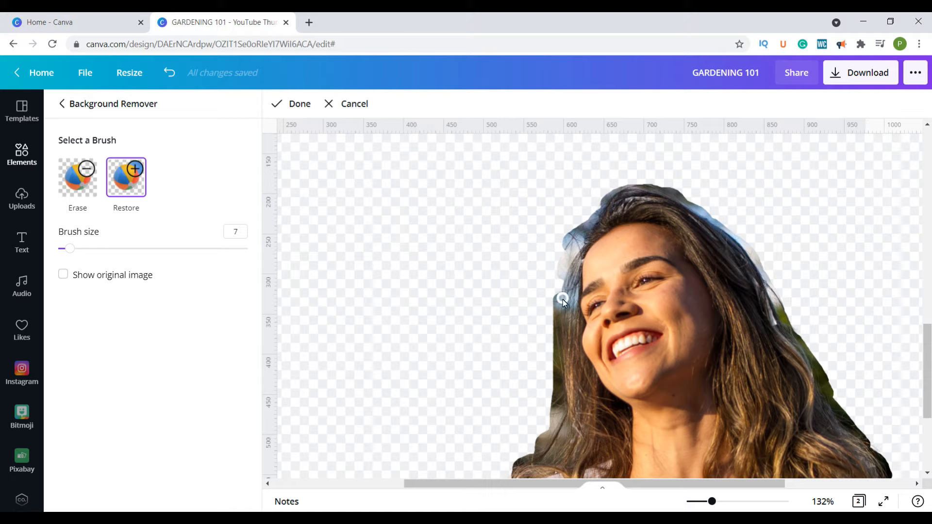
left_click_drag(564, 287, 566, 274)
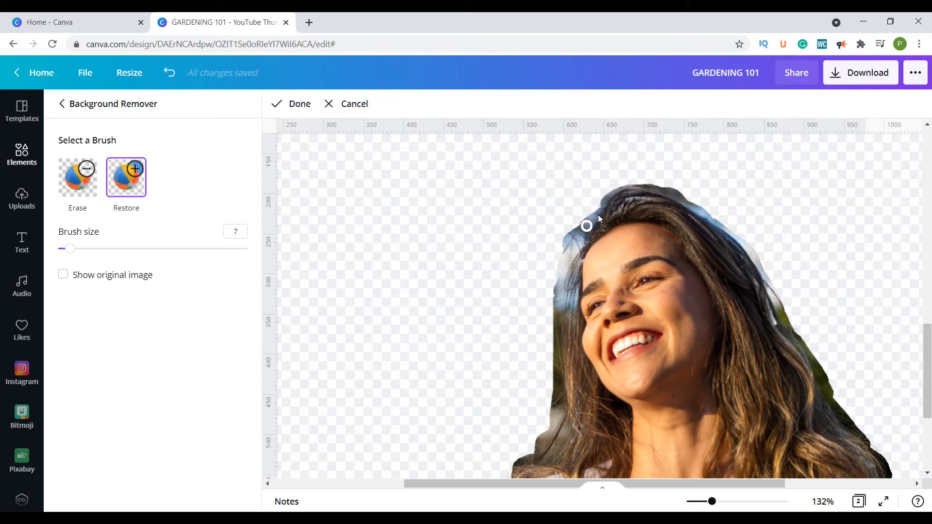
mouse_move(597, 217)
left_mouse_down()
mouse_move(547, 371)
mouse_move(547, 332)
mouse_move(535, 309)
mouse_move(573, 222)
mouse_move(553, 235)
mouse_move(616, 195)
mouse_move(589, 217)
left_mouse_up()
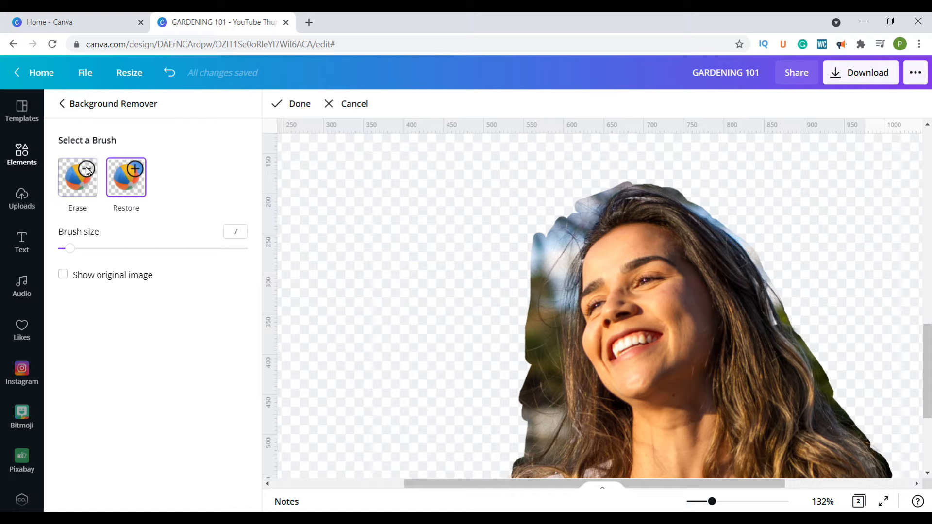
- Trim the leftover background beside the woman's hair with the size 7 Erase brush and finish editing the cutout
left_click(76, 180)
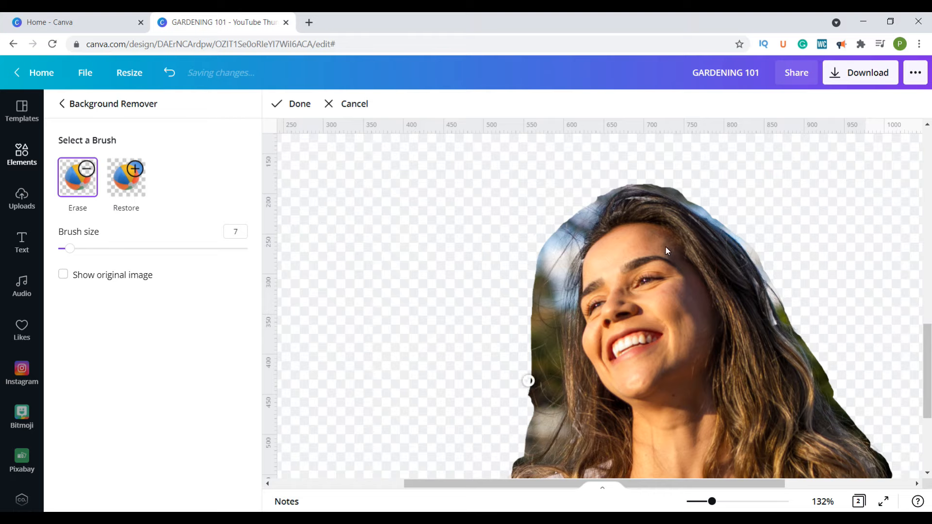
scroll(722, 199, "down", 5)
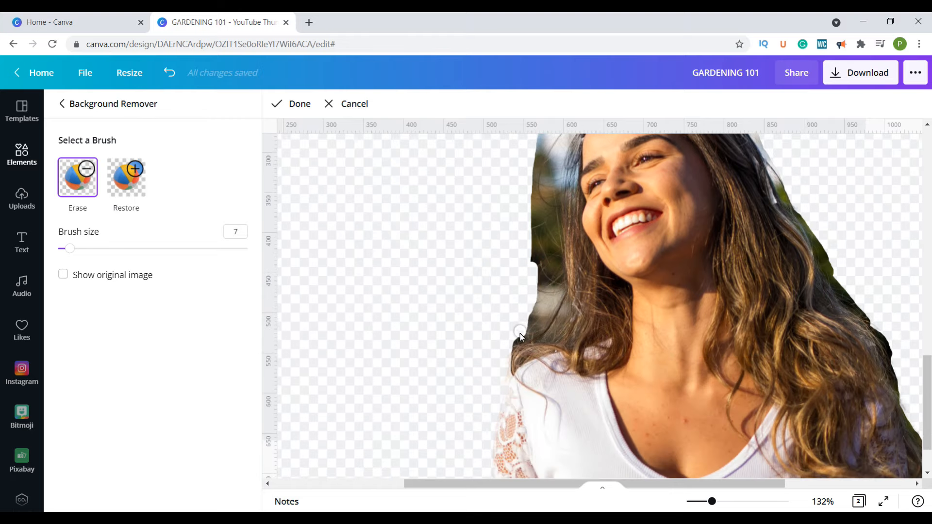
scroll(718, 252, "up", 6)
scroll(686, 197, "down", 4)
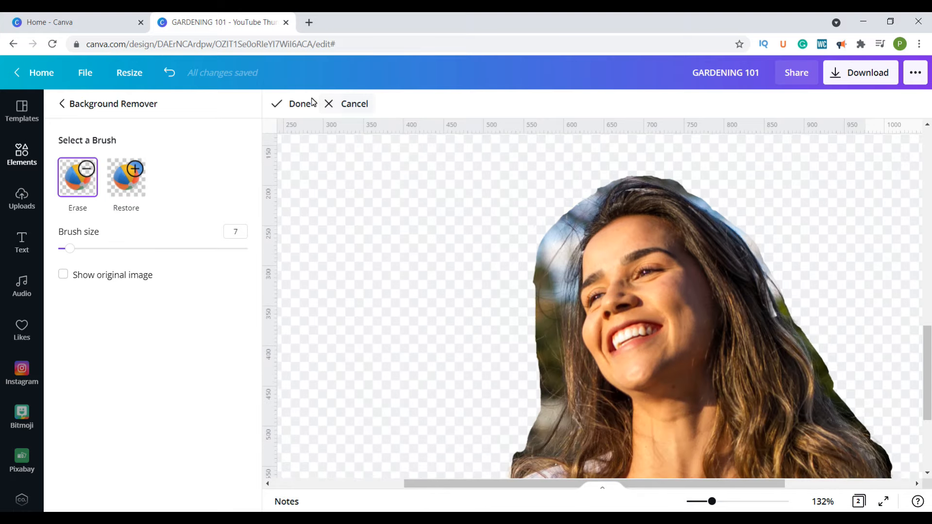
left_click(312, 102)
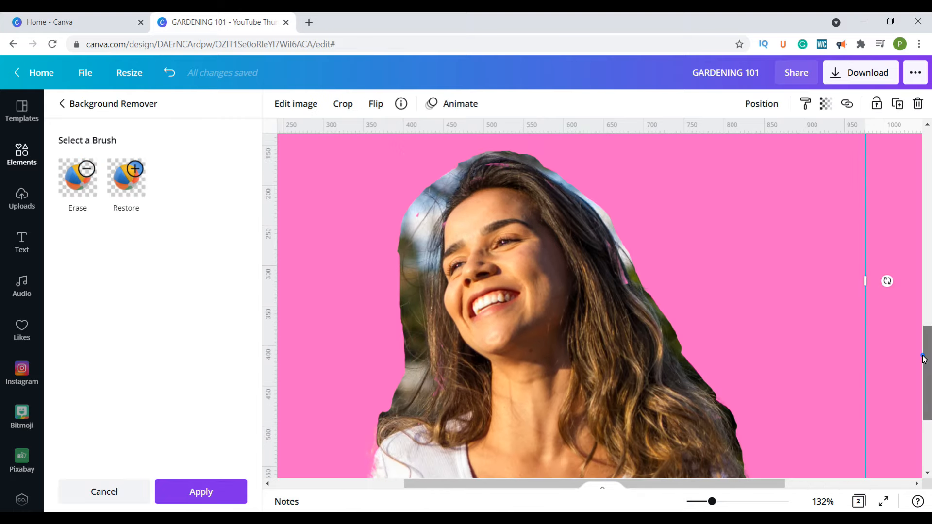
left_click_drag(923, 356, 921, 375)
left_click(860, 470)
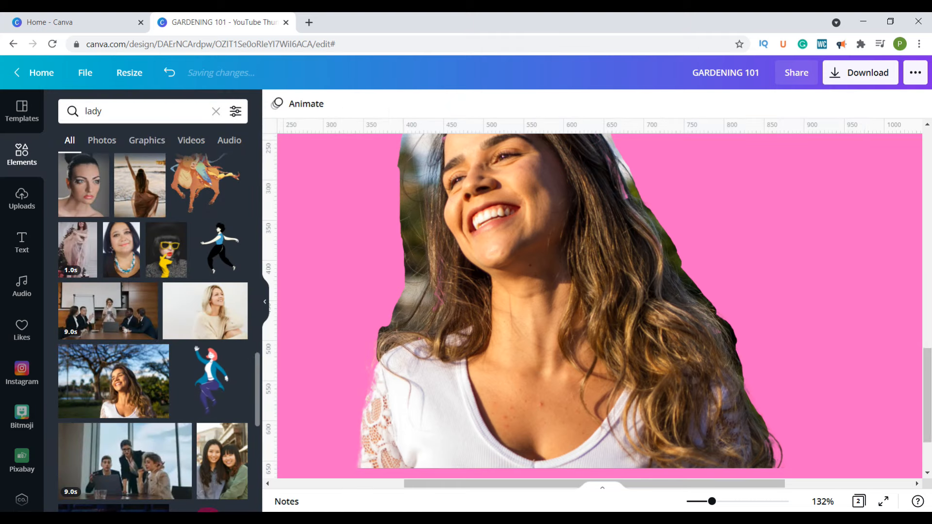
left_click_drag(711, 501, 702, 505)
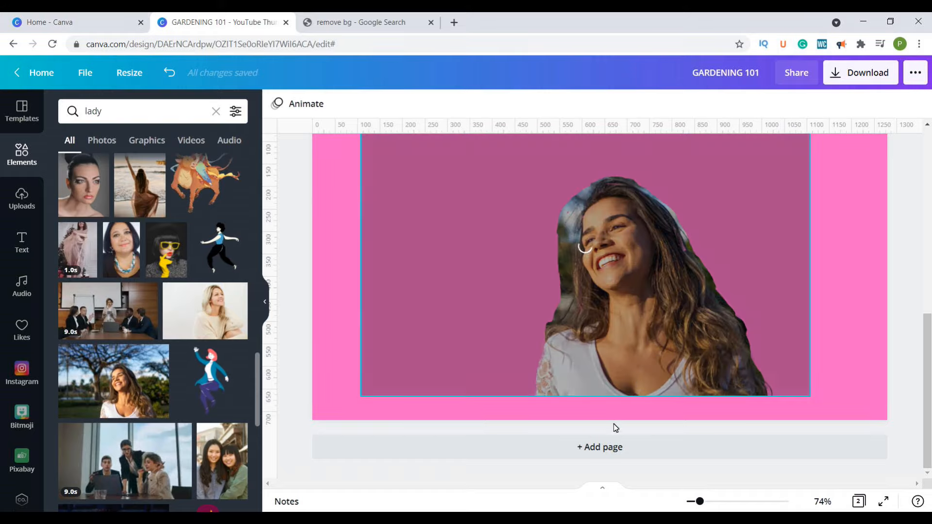
- Add a third page and insert the original photo of the smiling long-haired woman in front of the tree
left_click(613, 444)
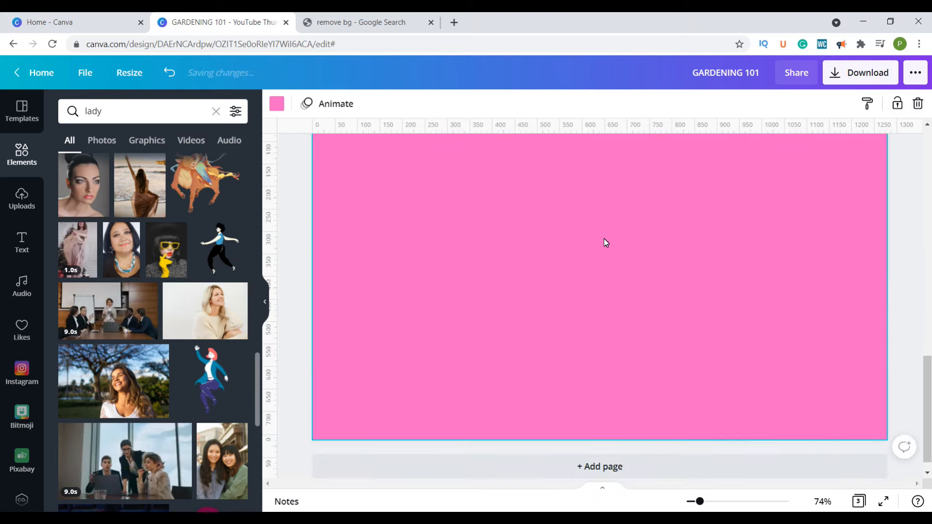
scroll(590, 237, "up", 2)
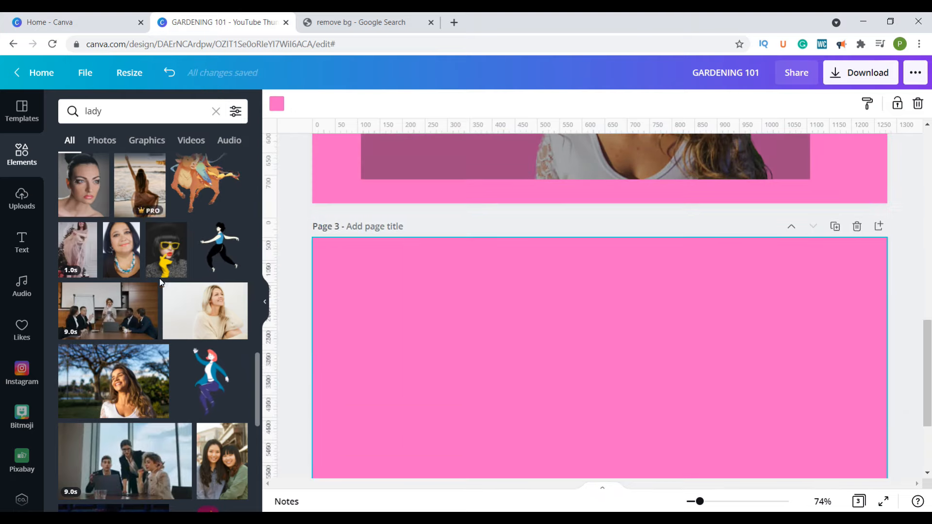
left_click(114, 384)
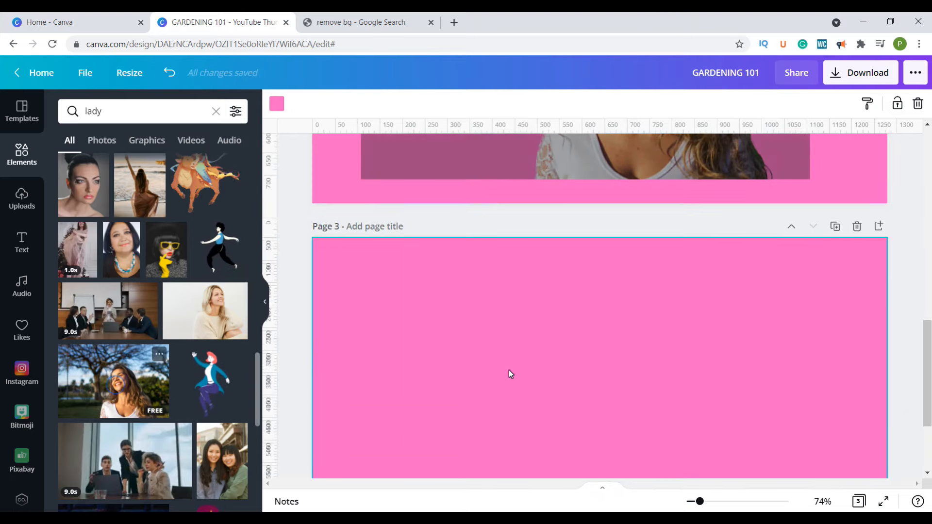
scroll(816, 289, "down", 2)
scroll(846, 223, "up", 2)
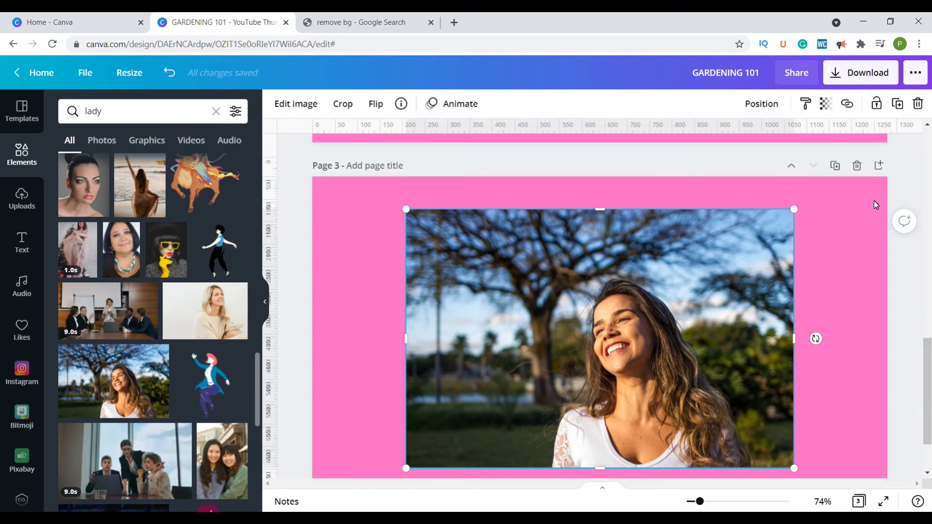
- Download only page 3 of the design as a PNG
left_click(850, 72)
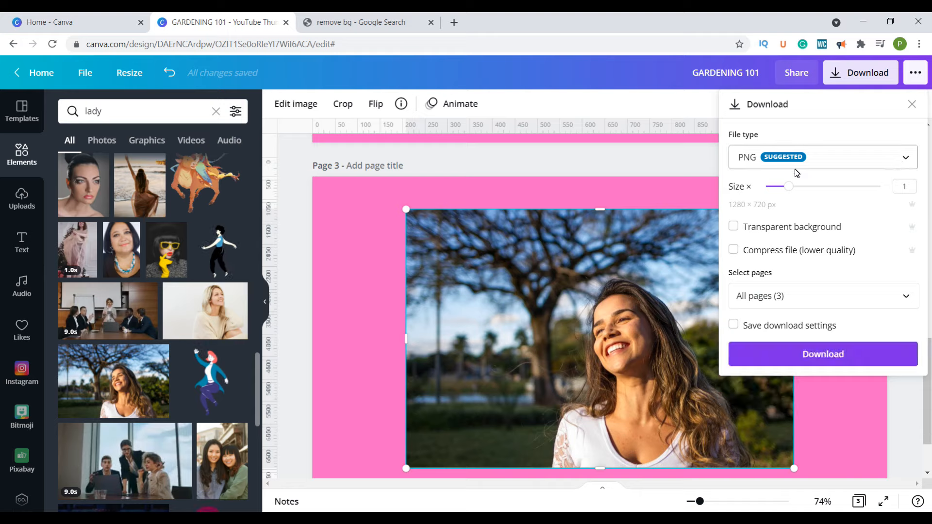
left_click(904, 301)
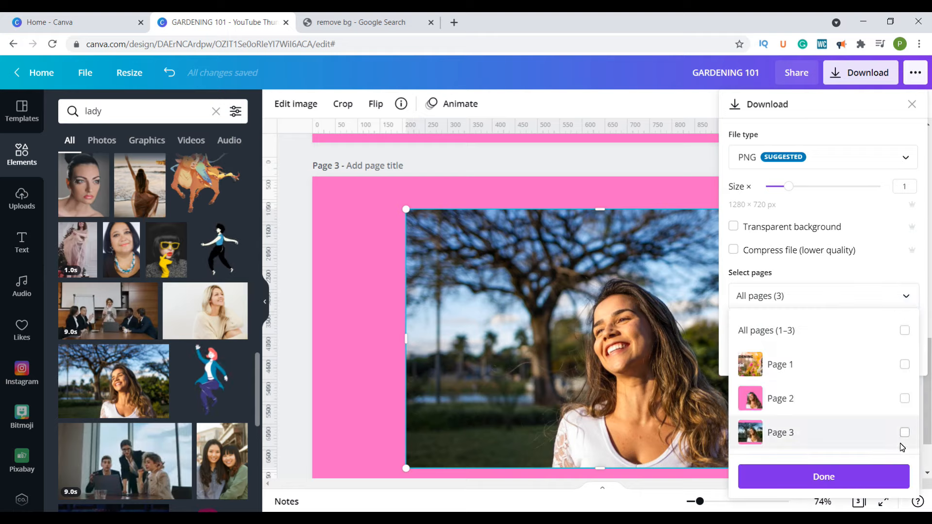
left_click(909, 434)
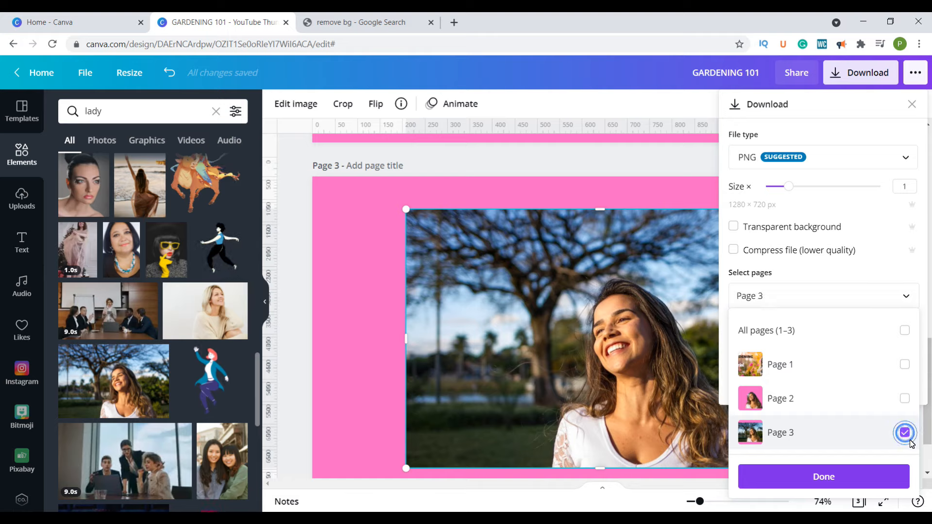
left_click(809, 477)
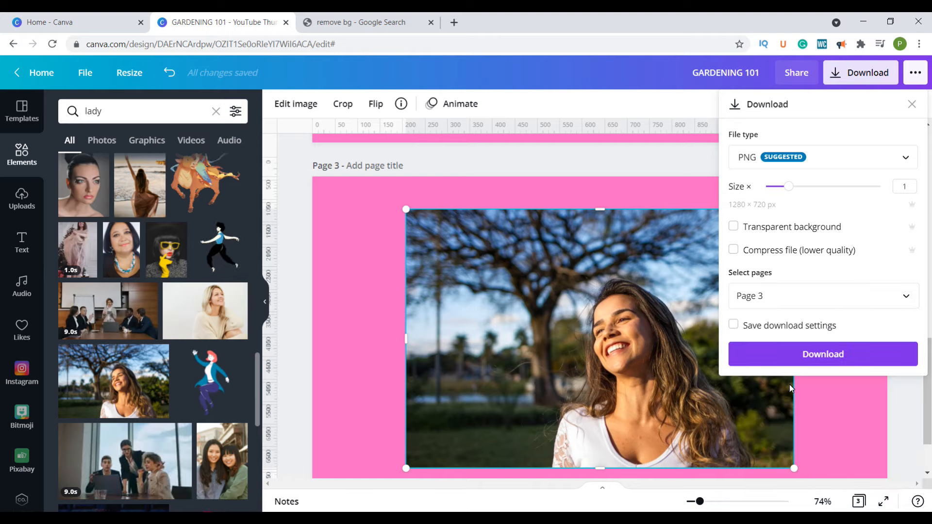
left_click(769, 362)
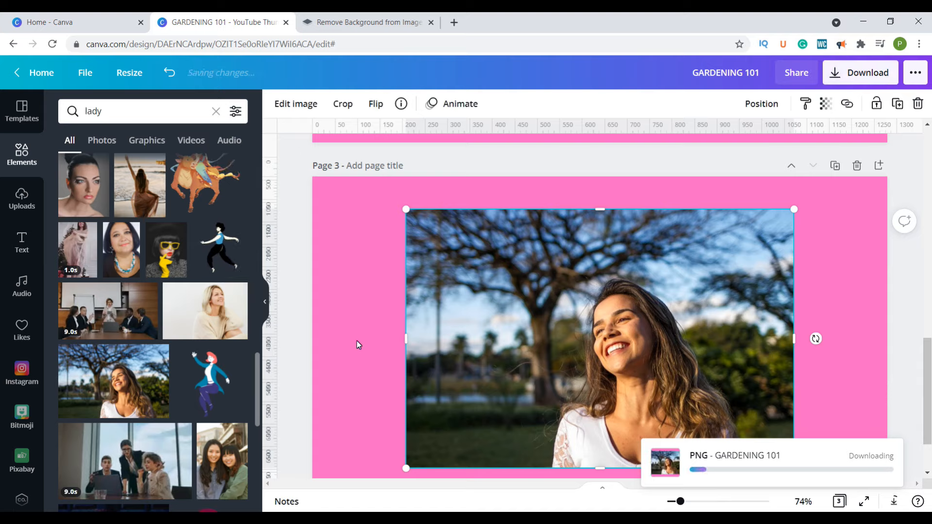
- Switch to the remove.bg website and upload the GARDENING 101 image from Downloads for background removal
left_click(149, 45)
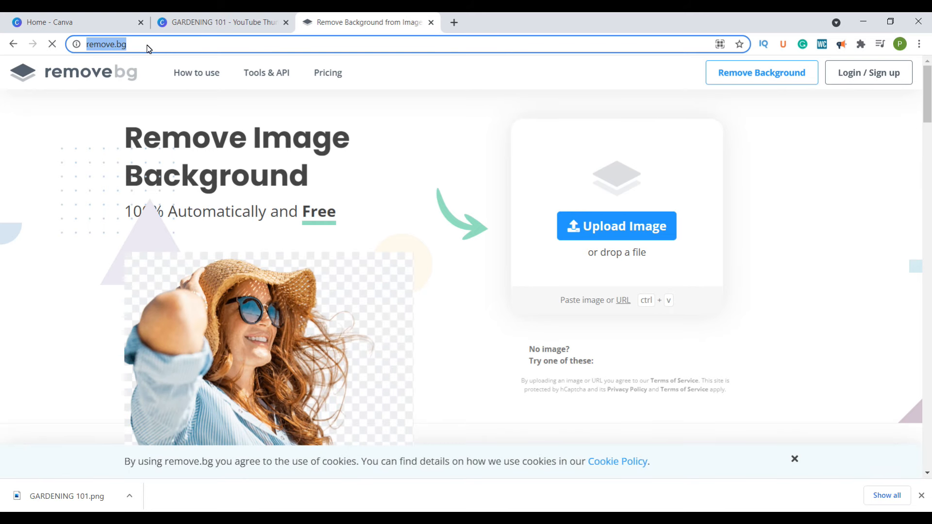
left_click(147, 45)
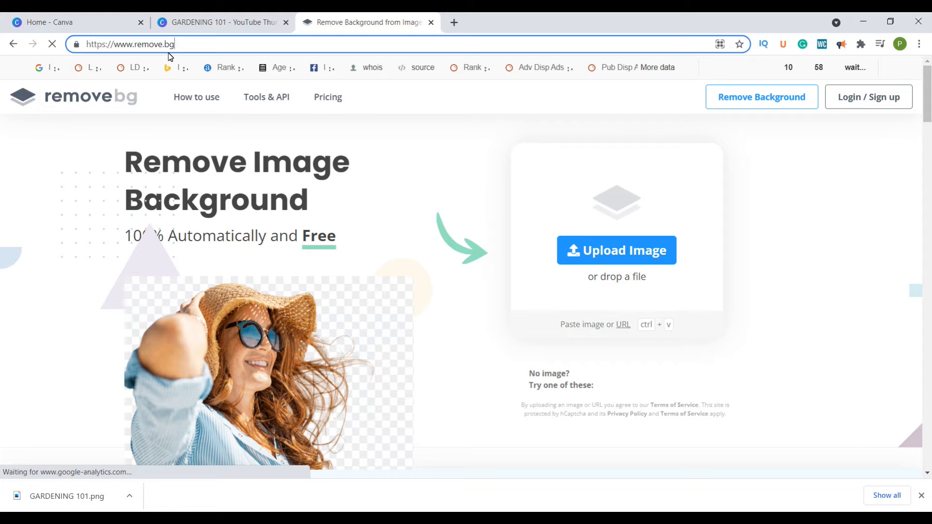
scroll(360, 224, "down", 1)
scroll(612, 271, "up", 1)
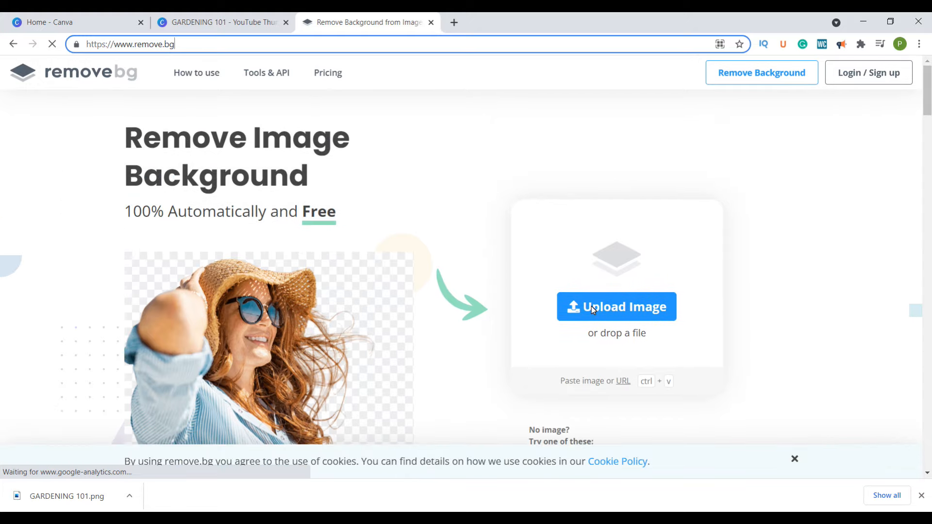
left_click(591, 309)
left_click(197, 174)
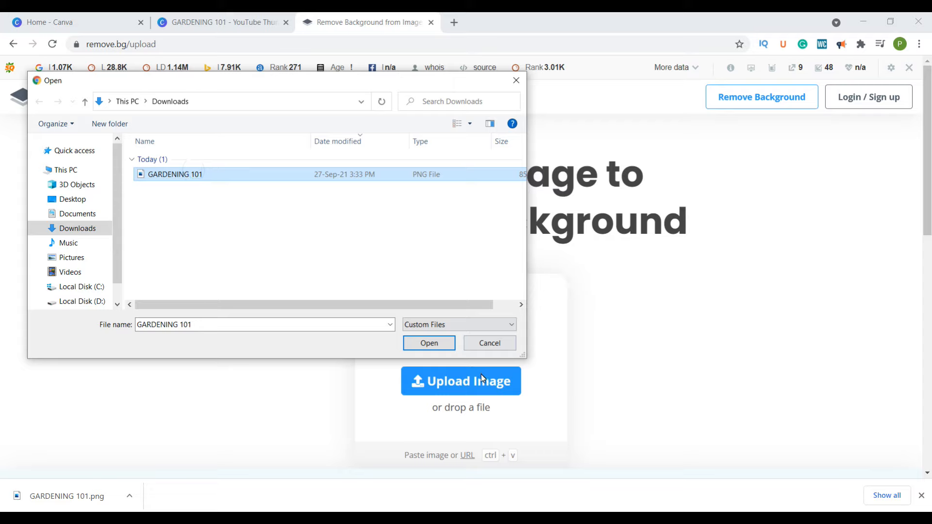
left_click(429, 343)
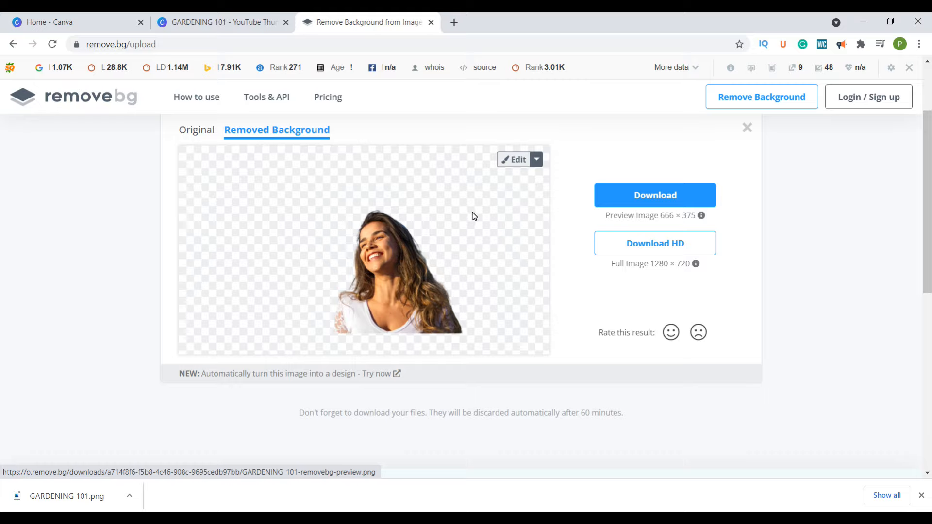
- Try the Erase and Restore brushes along the edge of the woman's hair in the remove.bg editor
left_click(516, 165)
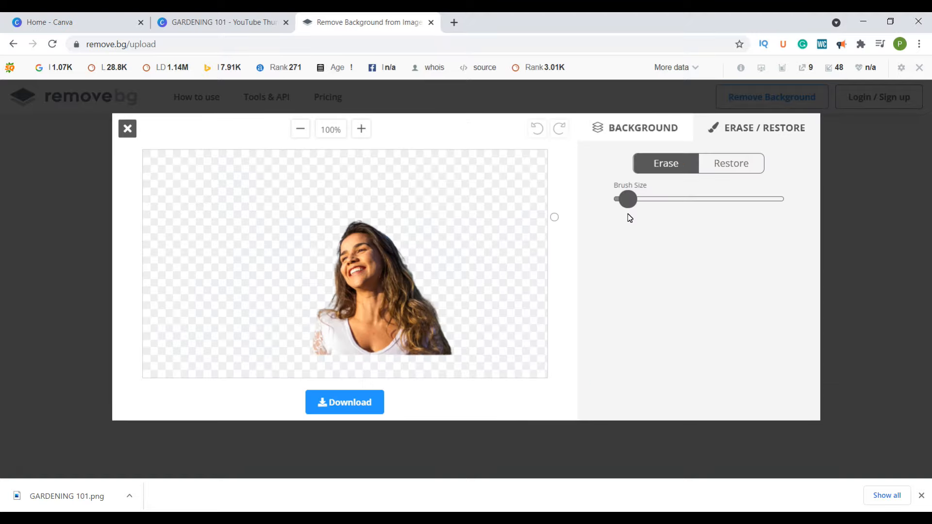
mouse_move(627, 214)
left_mouse_down()
mouse_move(639, 212)
mouse_move(623, 216)
left_mouse_up()
left_click(361, 131)
left_click(362, 131)
left_click(362, 130)
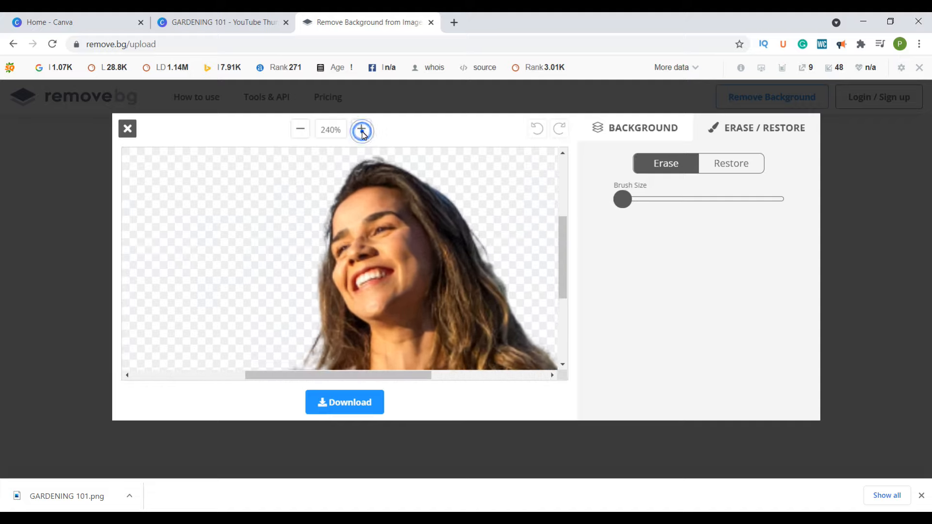
left_click(362, 131)
mouse_move(320, 228)
left_mouse_down()
mouse_move(367, 170)
mouse_move(331, 195)
mouse_move(376, 165)
mouse_move(342, 175)
mouse_move(347, 162)
mouse_move(385, 152)
mouse_move(394, 159)
mouse_move(356, 186)
mouse_move(401, 184)
mouse_move(381, 179)
mouse_move(399, 168)
mouse_move(444, 179)
mouse_move(437, 167)
mouse_move(394, 154)
mouse_move(345, 164)
mouse_move(332, 202)
mouse_move(332, 180)
mouse_move(316, 209)
mouse_move(314, 246)
left_mouse_up()
left_click(725, 165)
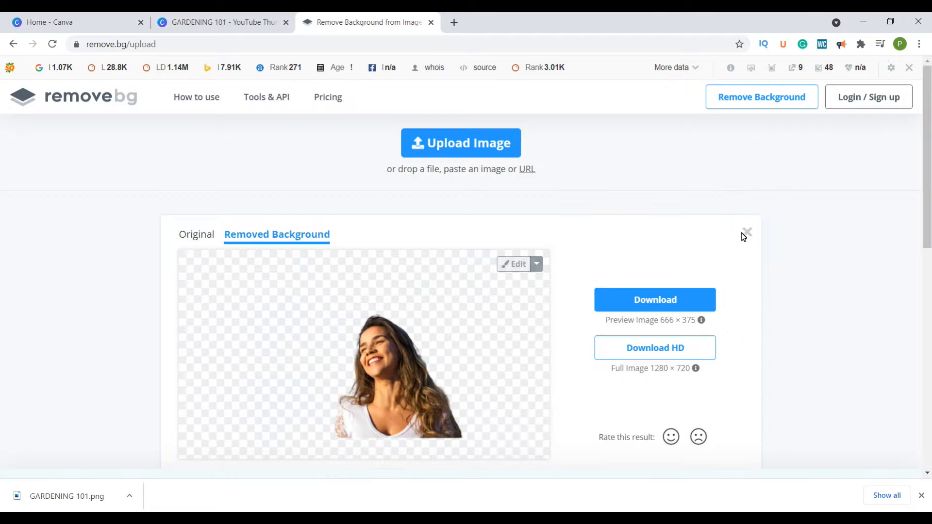
- Try several background blur levels behind the woman, undo the last choices and close the editor
left_click(514, 265)
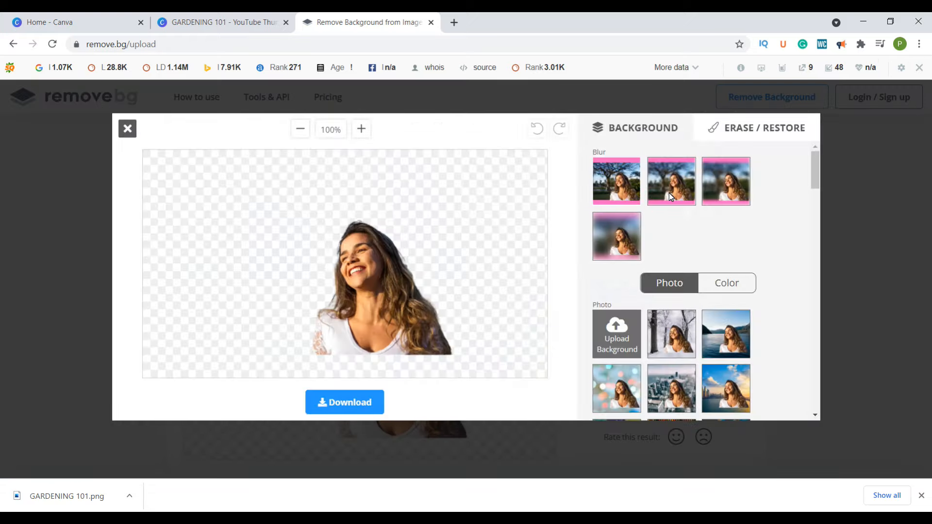
left_click(622, 184)
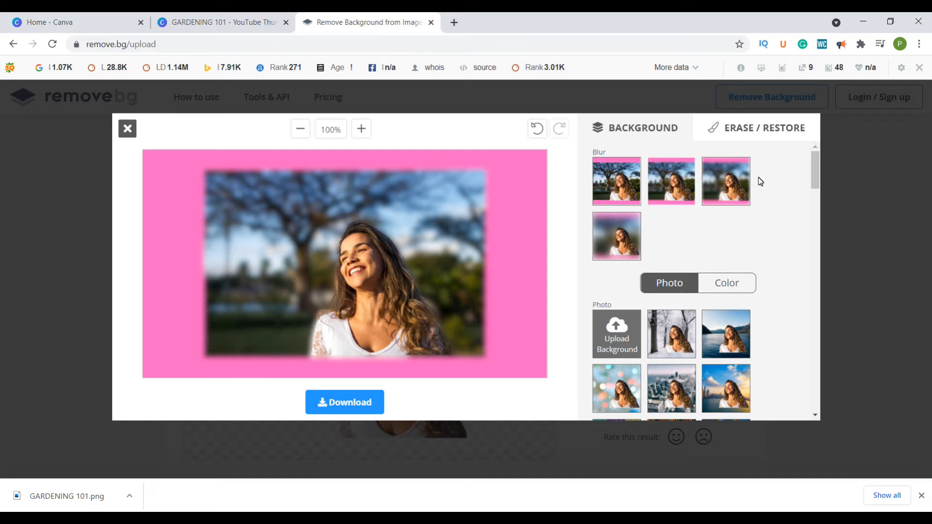
left_click(718, 180)
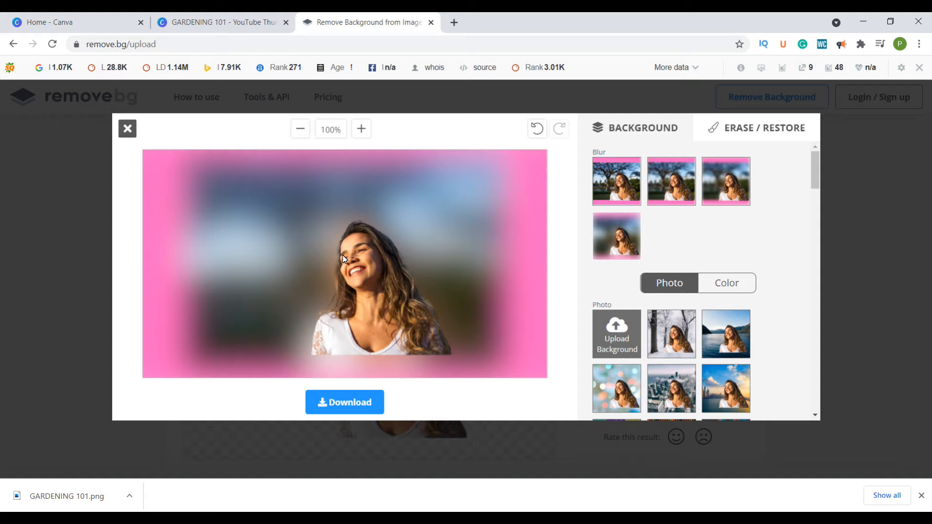
left_click(624, 183)
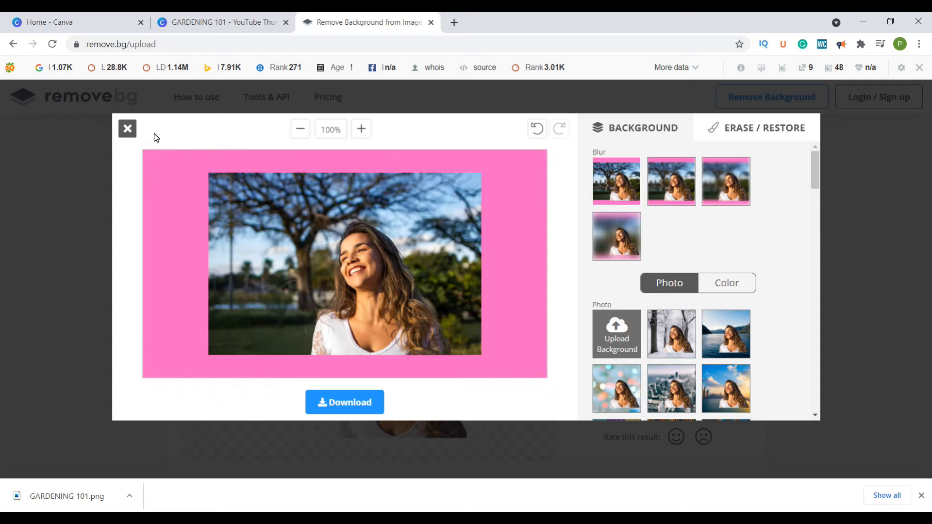
left_click(536, 130)
left_click(536, 130)
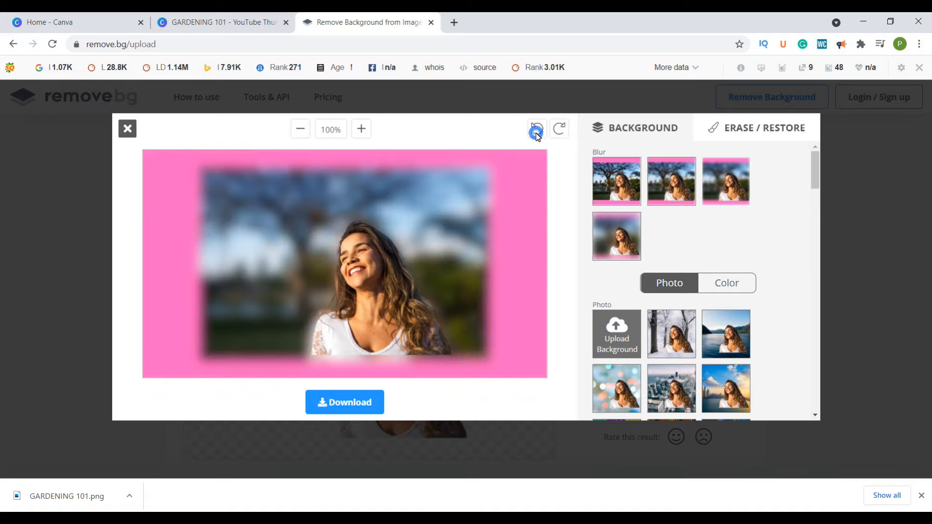
left_click(127, 129)
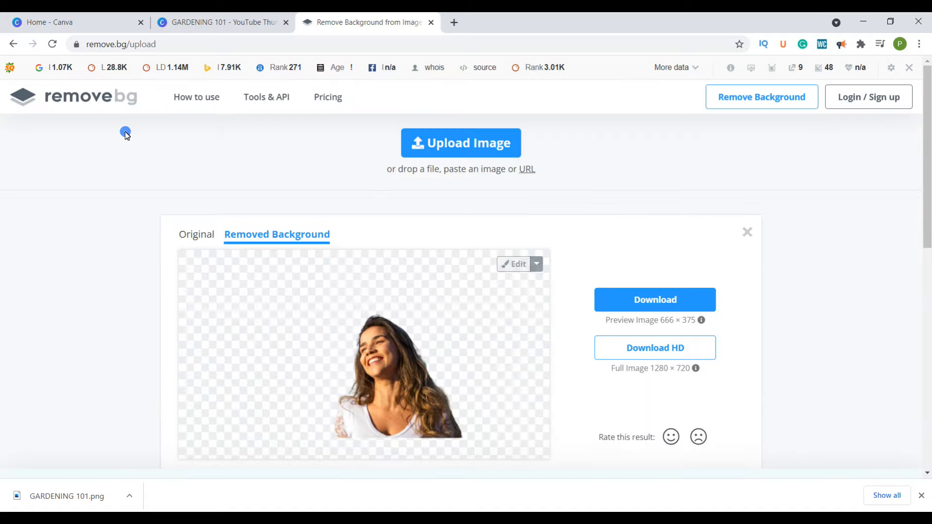
- Check the credit terms for downloading the full 1280 × 720 cutout and close the offer
scroll(480, 252, "down", 1)
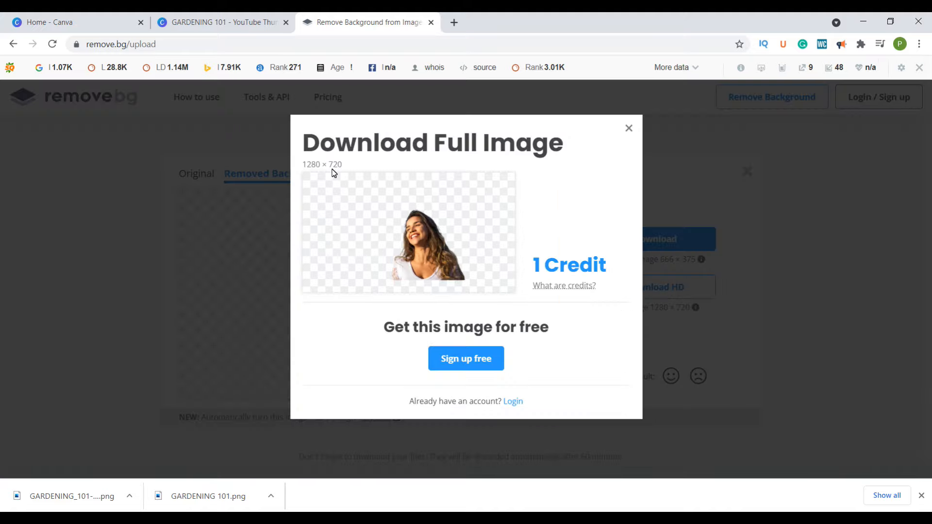
mouse_move(569, 287)
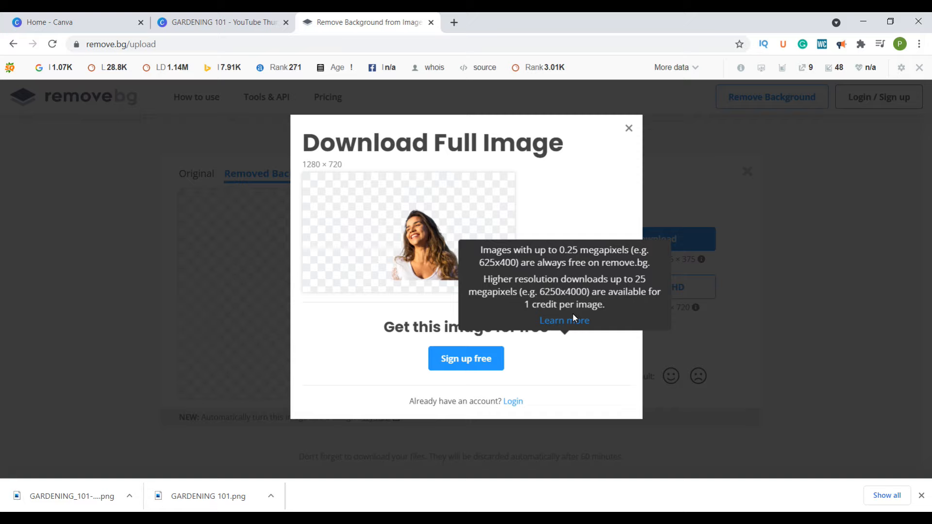
left_click(628, 128)
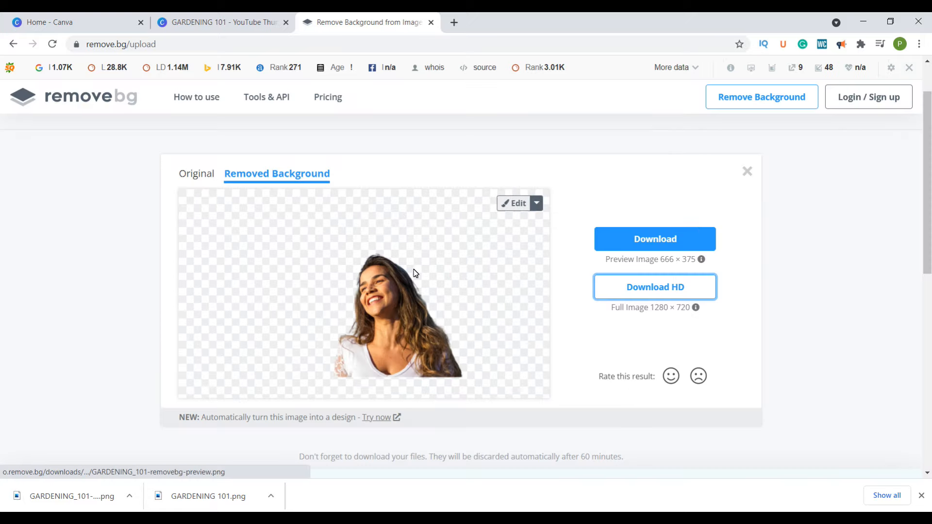
- Download the 666 × 375 preview version of the cutout and switch back to the GARDENING 101 design in Canva
left_click(647, 245)
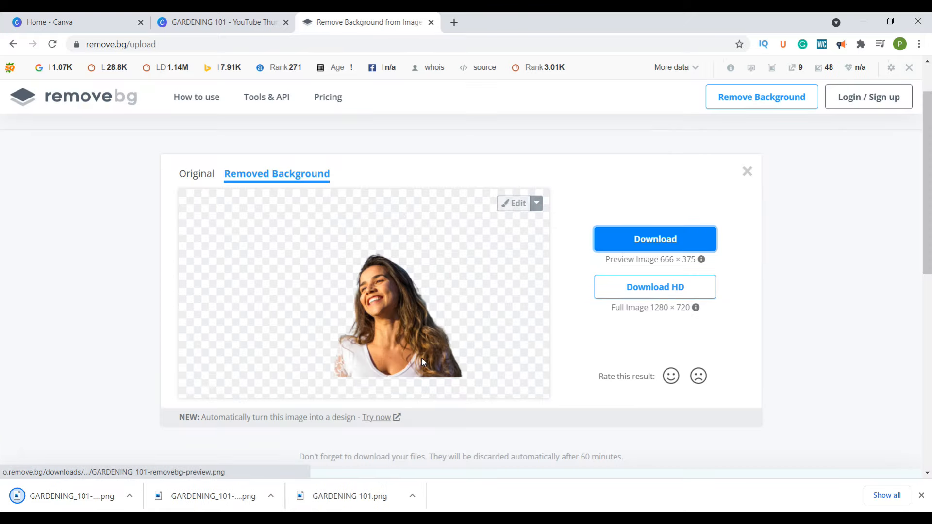
left_click(130, 496)
left_click(94, 351)
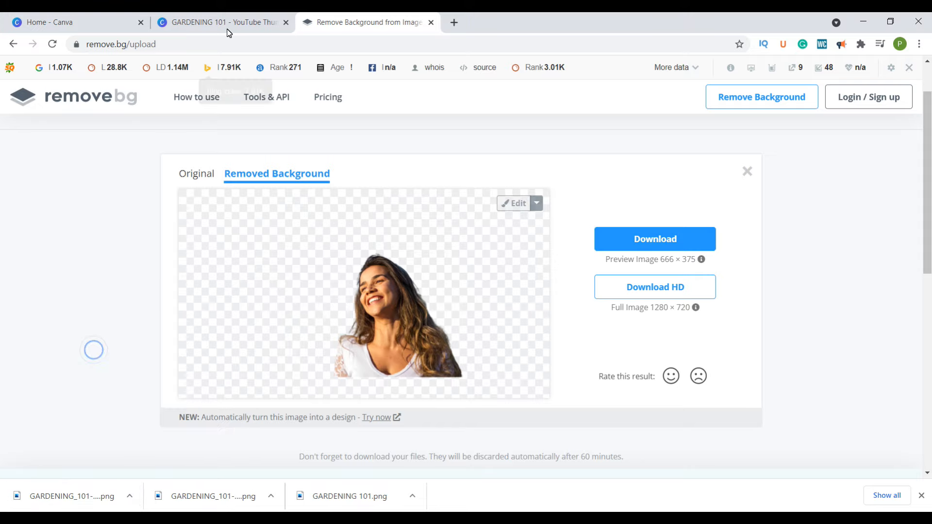
left_click(202, 27)
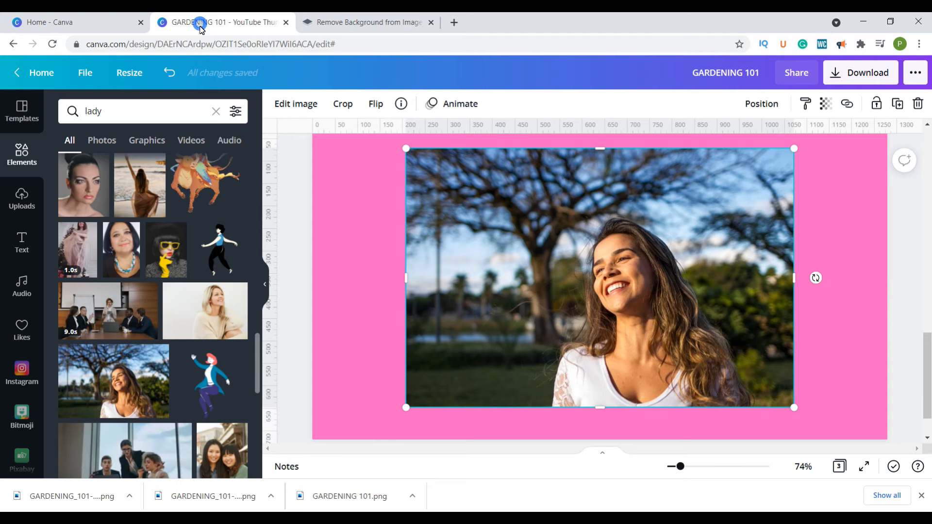
- Add a new pink page, upload the downloaded remove.bg cutout of the woman and place it on the page
left_click(19, 203)
scroll(852, 356, "down", 2)
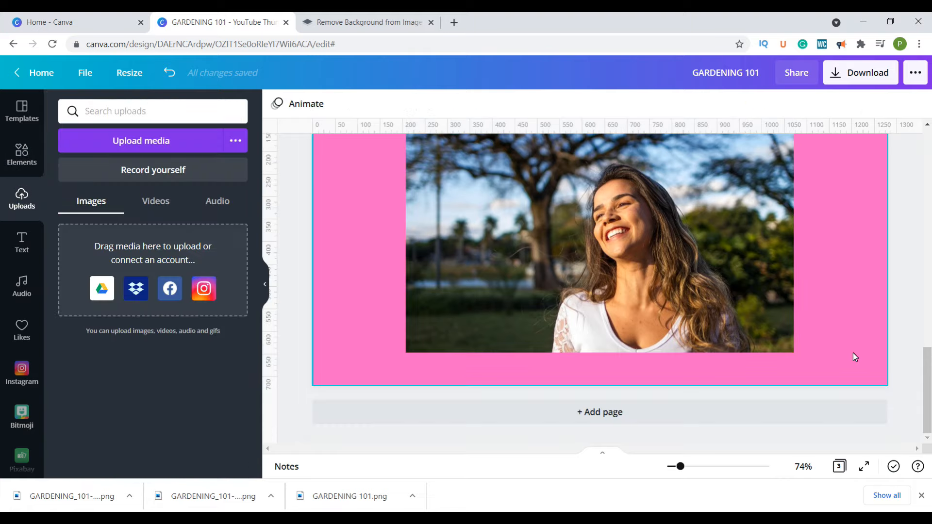
left_click(628, 412)
left_click(111, 139)
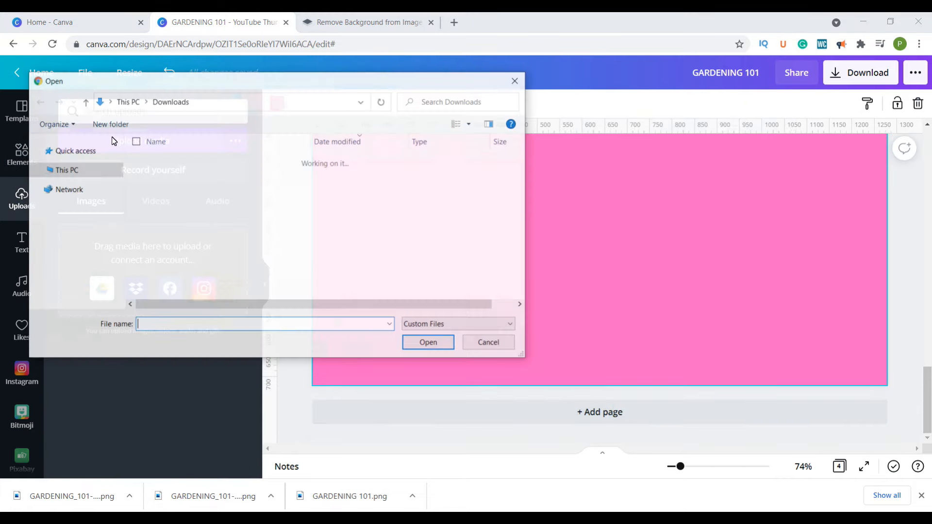
left_click(427, 343)
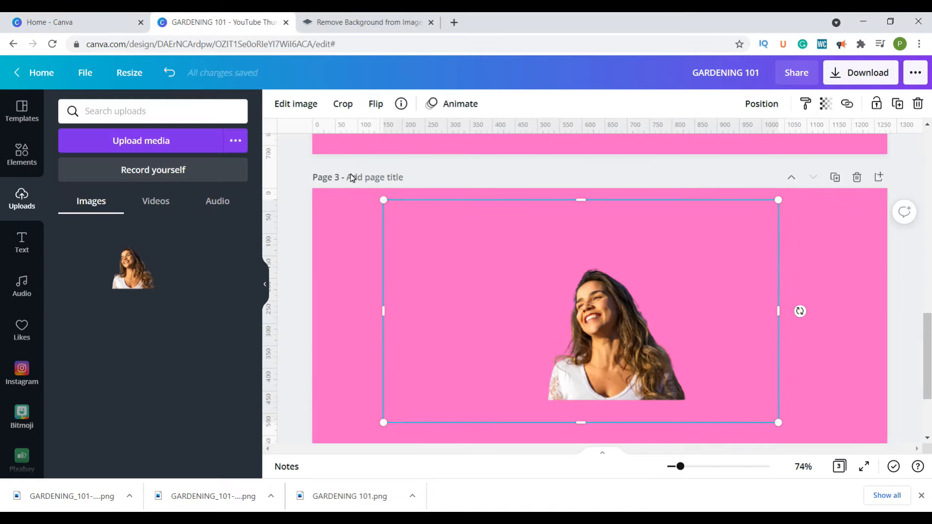
- Crop the empty space around the woman's cutout on page 3 and enlarge the cutout to fill more of the page
left_click(343, 103)
left_click_drag(384, 201, 528, 240)
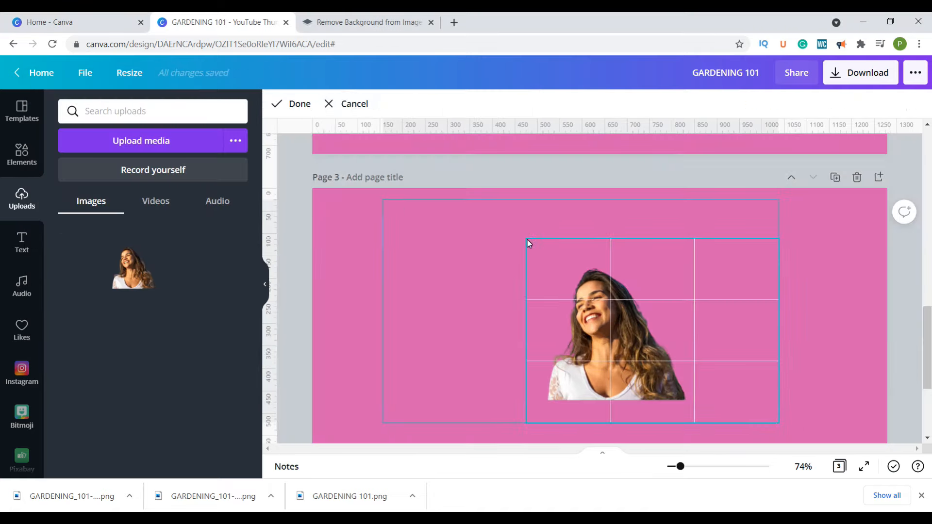
left_click_drag(774, 242, 703, 258)
left_click_drag(424, 331, 309, 404)
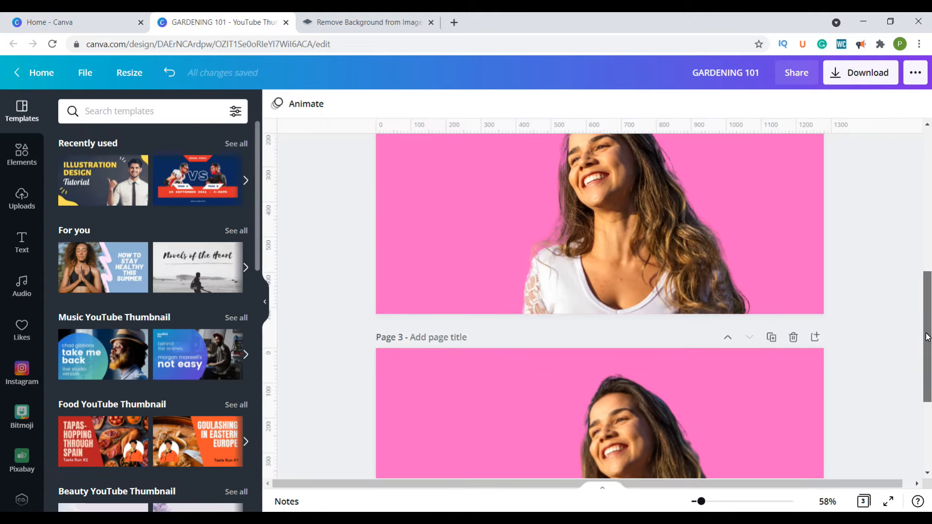
- Compare the edges and sharpness of the woman's cutout on page 2 with the remove.bg version on page 3
mouse_move(928, 335)
left_mouse_down()
mouse_move(927, 345)
mouse_move(928, 316)
mouse_move(928, 340)
left_mouse_up()
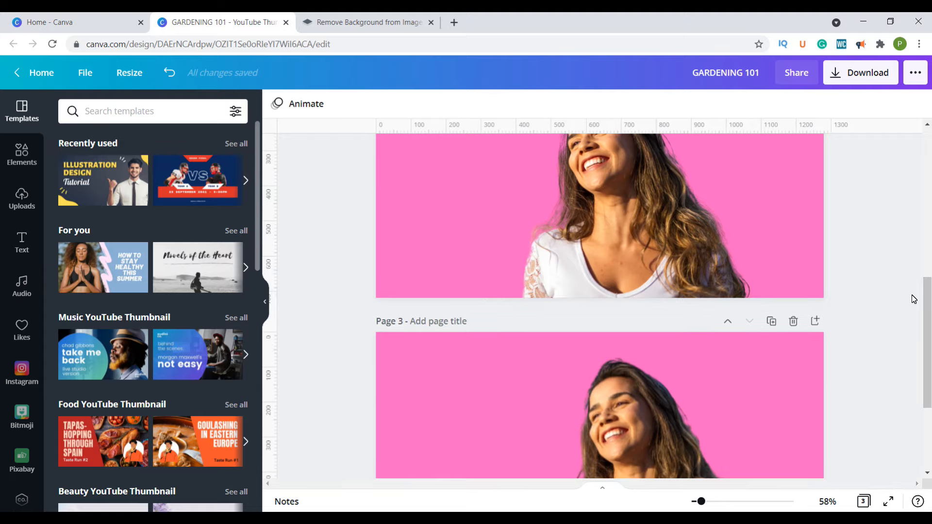
left_click_drag(929, 334, 928, 323)
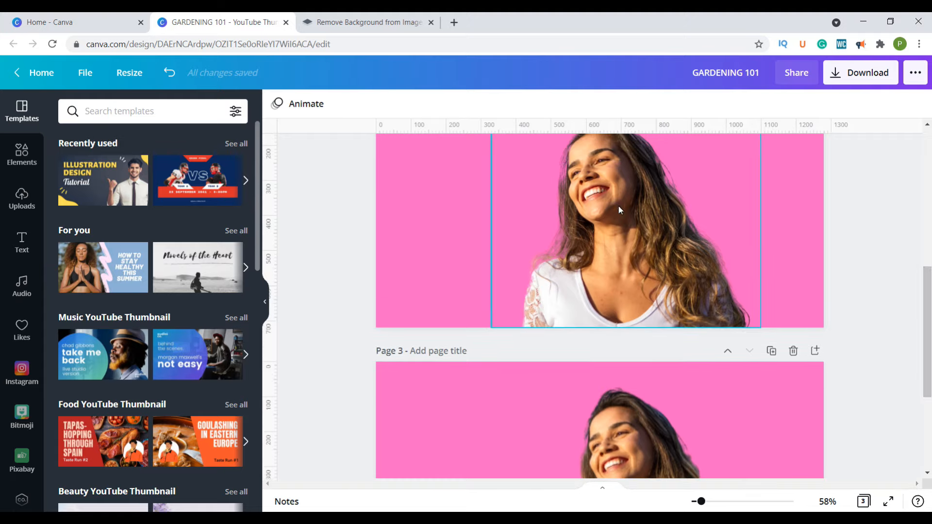
scroll(627, 231, "down", 2)
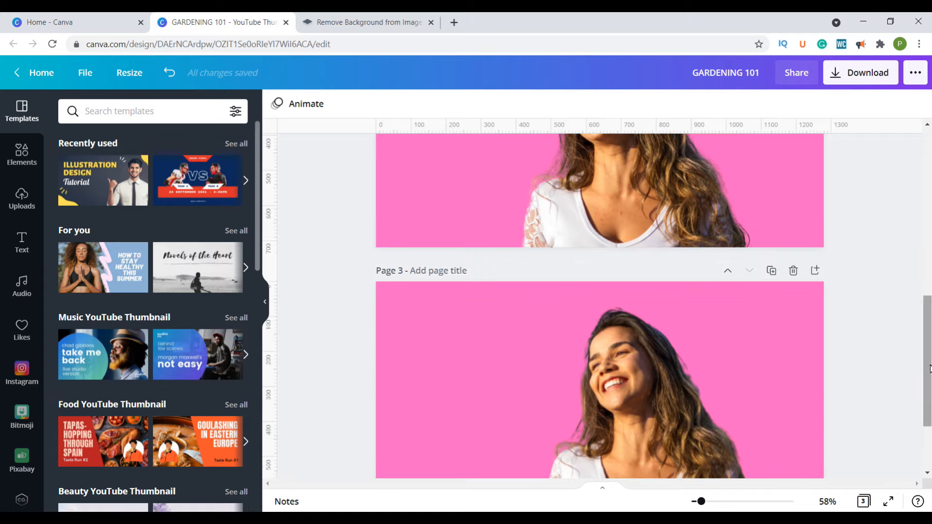
left_click_drag(928, 370, 928, 329)
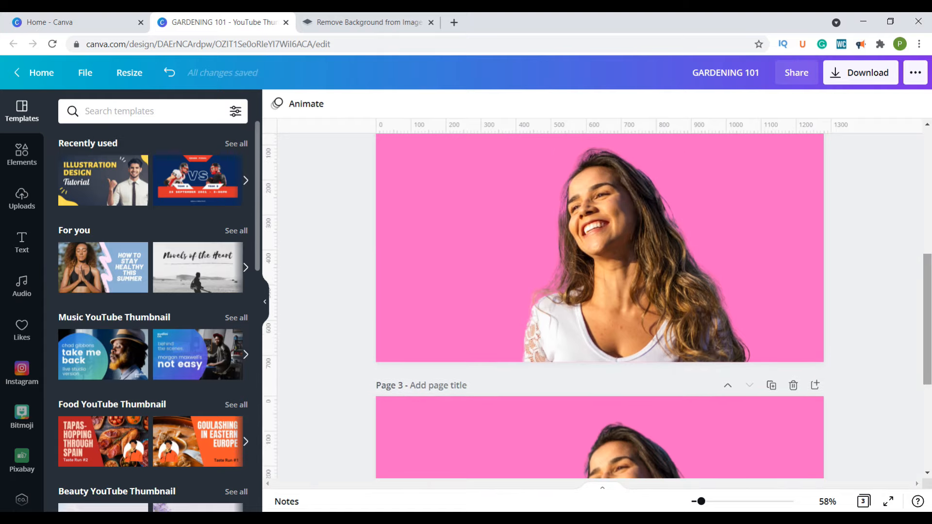